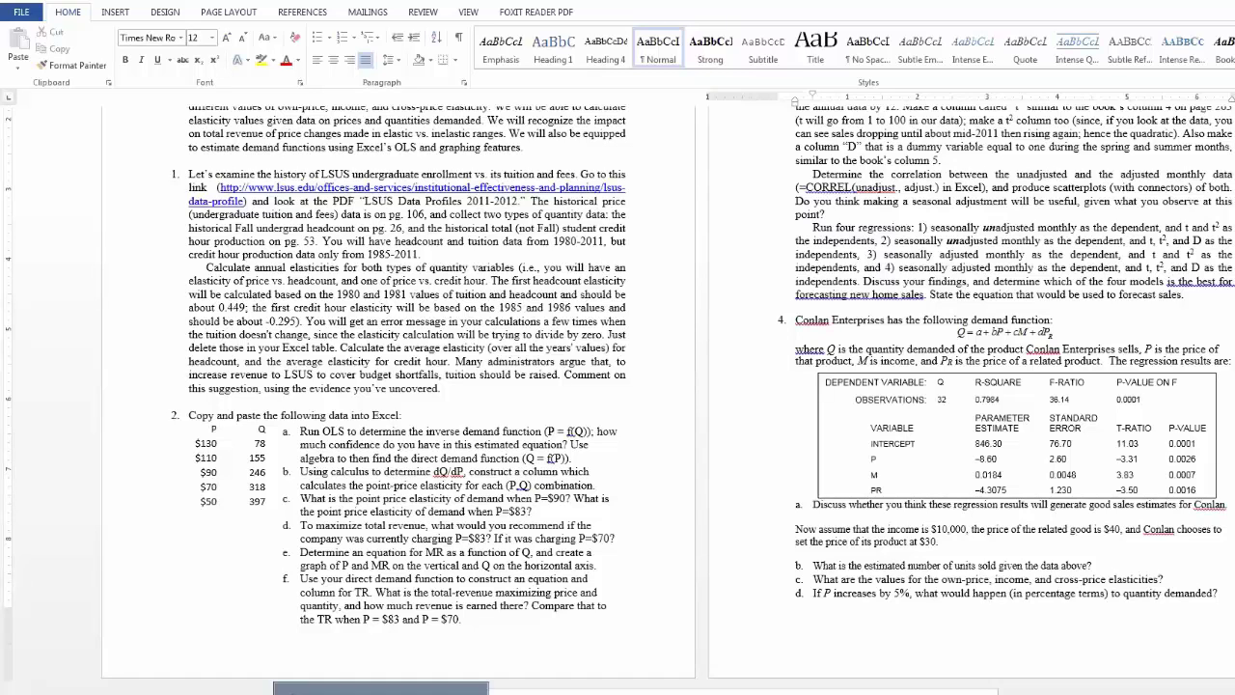
# Switch from the Word assignment to the Excel workbook with the P and Q data and start a Regression analysis.
pyautogui.hotkey('alt', 'Tab')
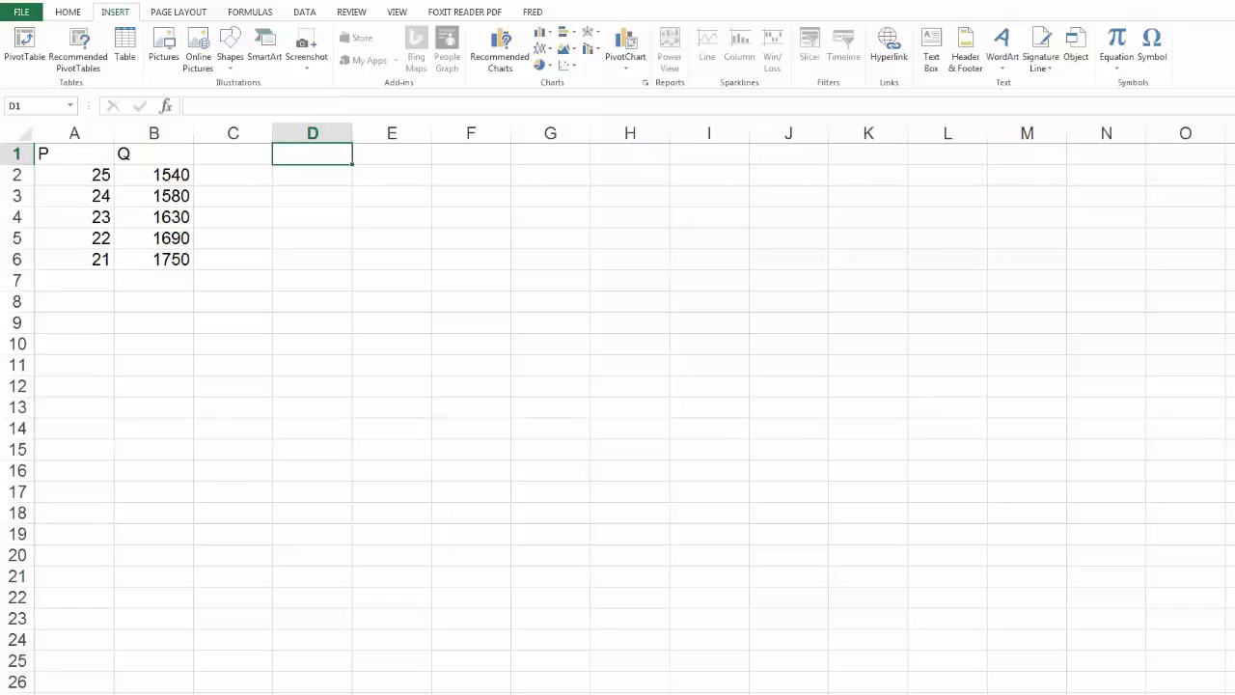
pyautogui.hotkey('alt', 'Tab')
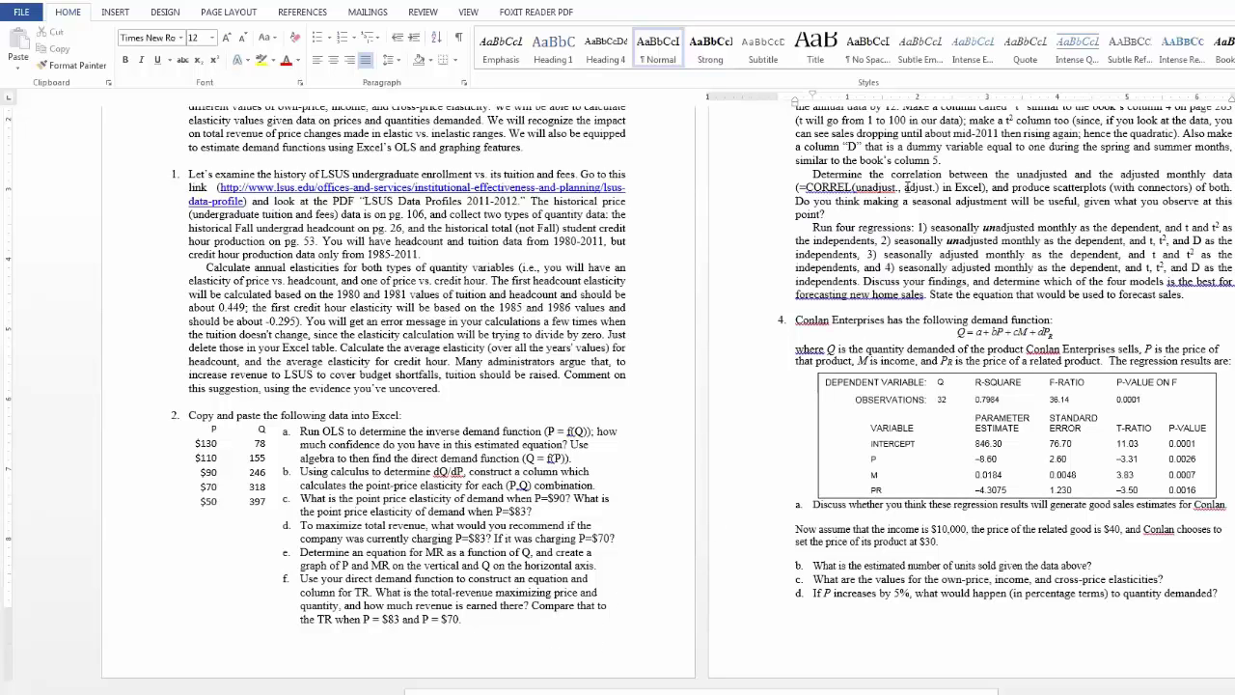
pyautogui.hotkey('alt', 'Tab')
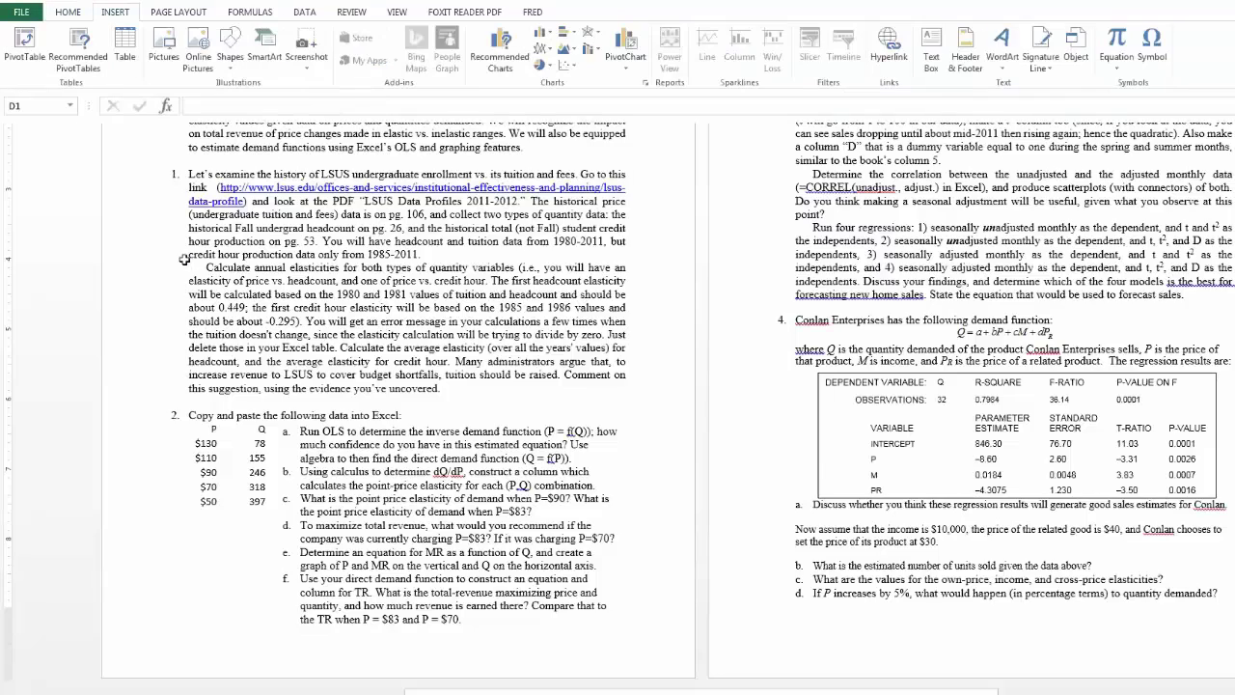
pyautogui.moveTo(59, 147); pyautogui.dragTo(68, 258)
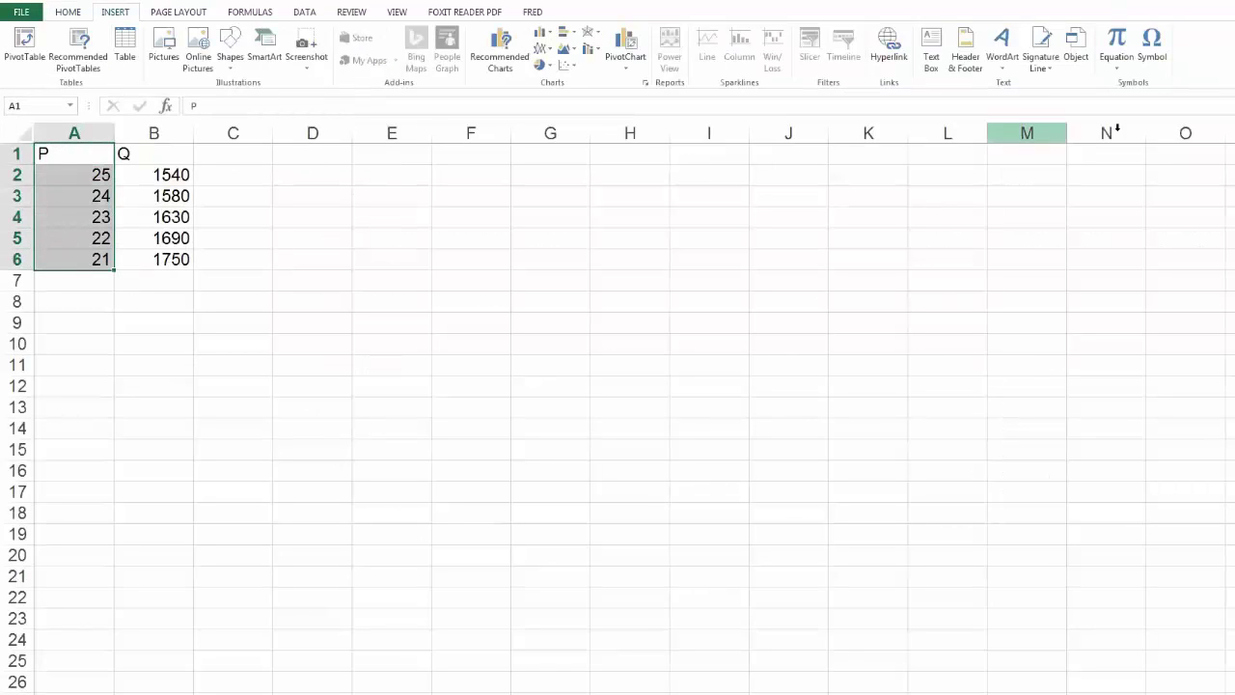
pyautogui.click(304, 12)
pyautogui.click(1011, 43)
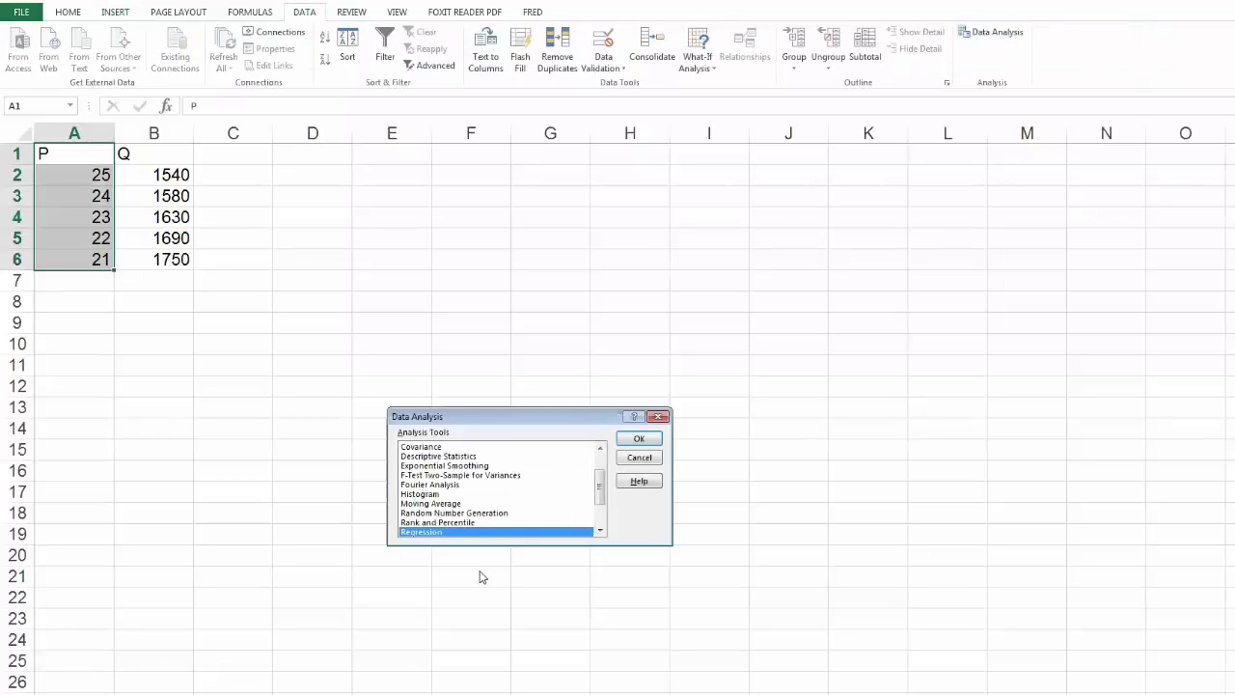
pyautogui.click(629, 439)
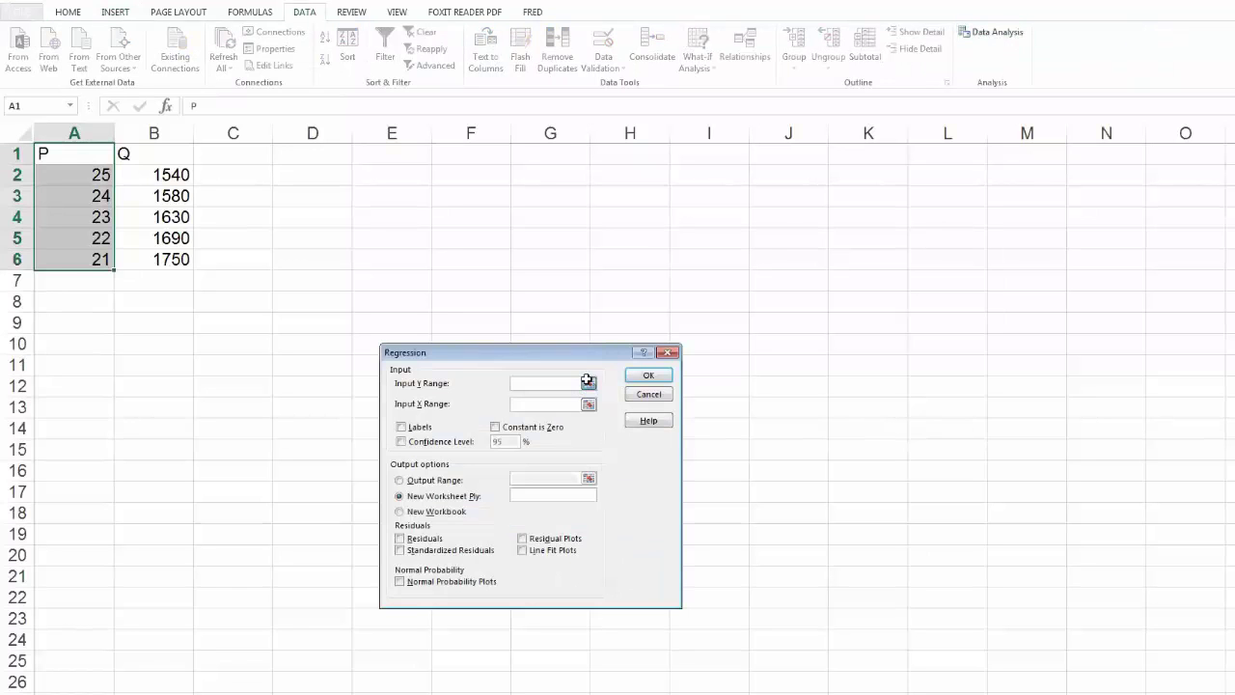
# Set the regression's Y input range to the P data in A1:A6 and its X input range to the Q data in B1:B6.
pyautogui.click(70, 156)
pyautogui.moveTo(70, 156); pyautogui.dragTo(71, 259)
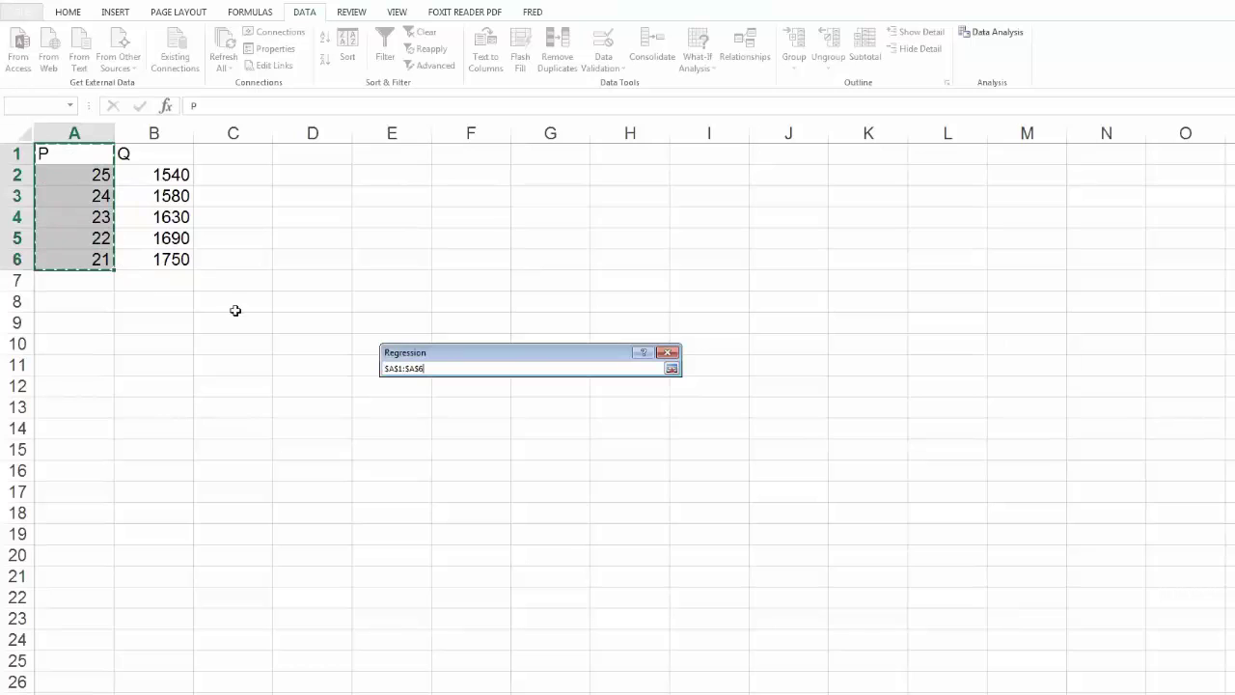
pyautogui.click(675, 370)
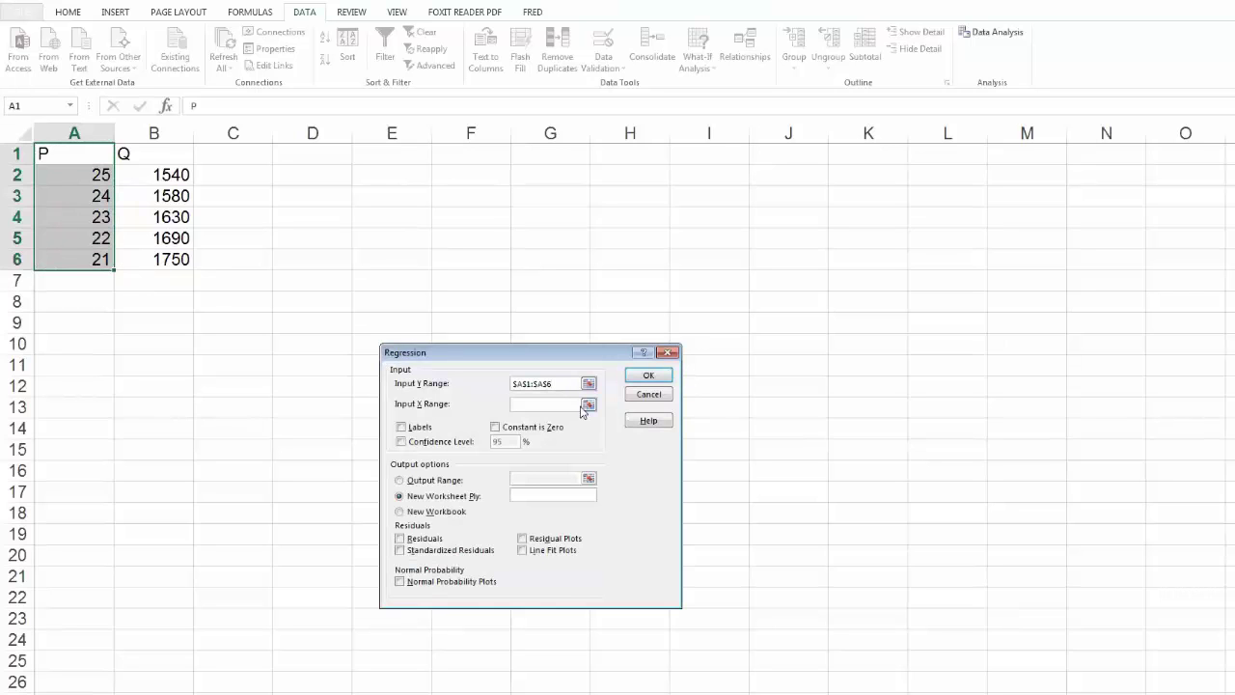
pyautogui.click(587, 404)
pyautogui.moveTo(175, 156); pyautogui.dragTo(179, 260)
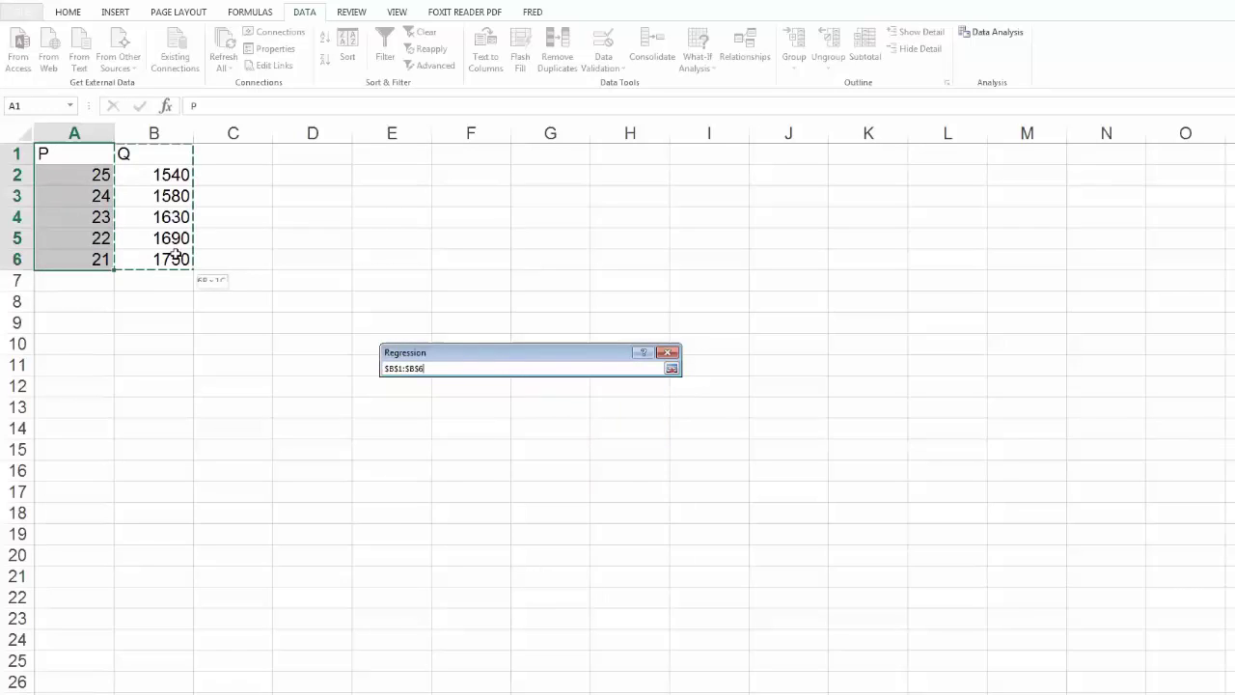
pyautogui.click(676, 370)
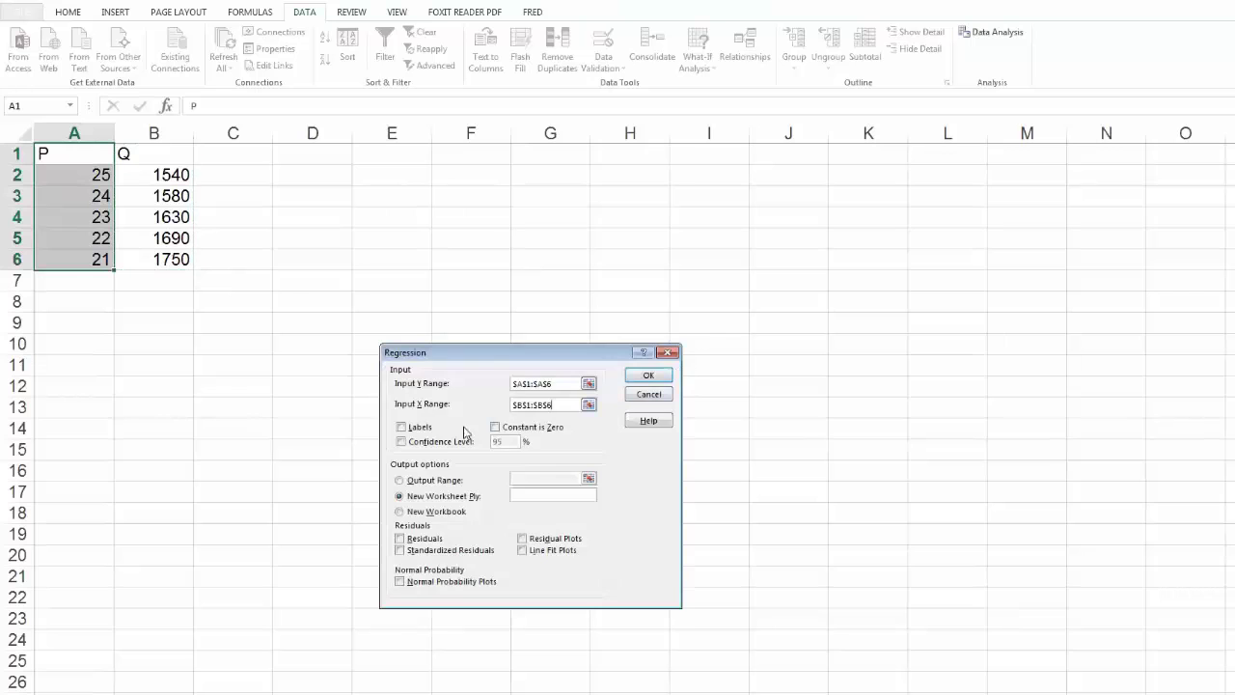
# Treat the first row as labels, set the output range to D1, and run the regression.
pyautogui.click(400, 428)
pyautogui.click(400, 479)
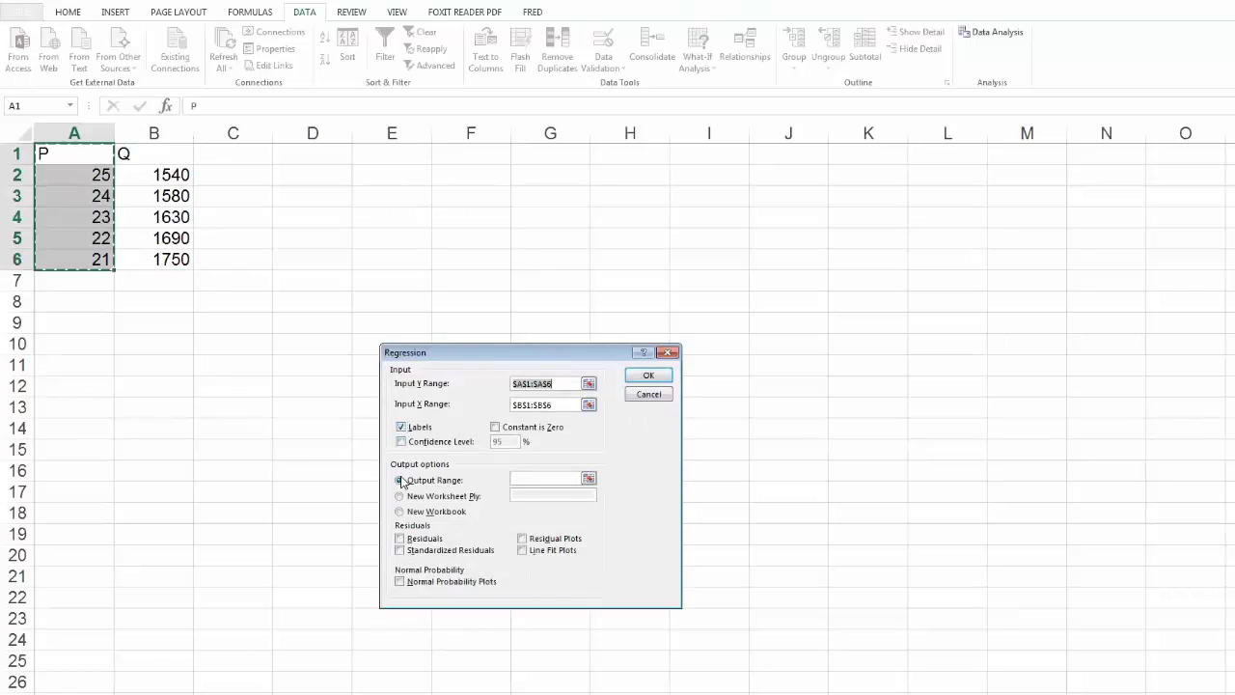
pyautogui.click(588, 477)
pyautogui.click(309, 156)
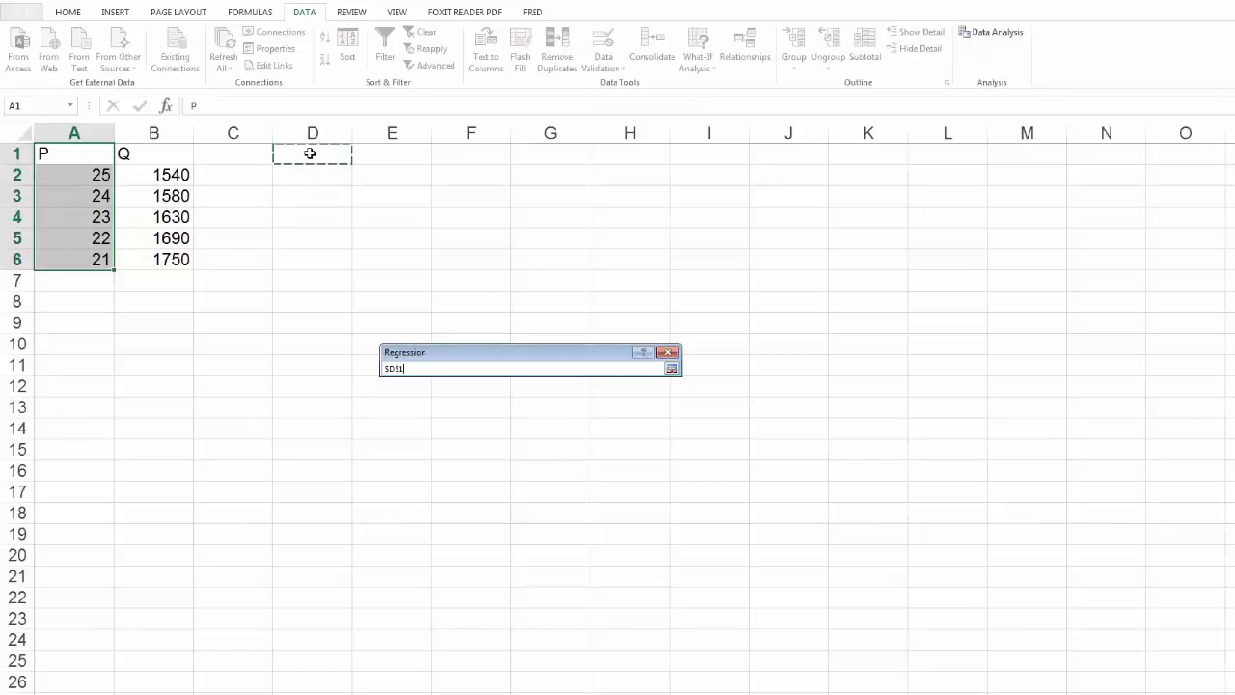
pyautogui.click(672, 372)
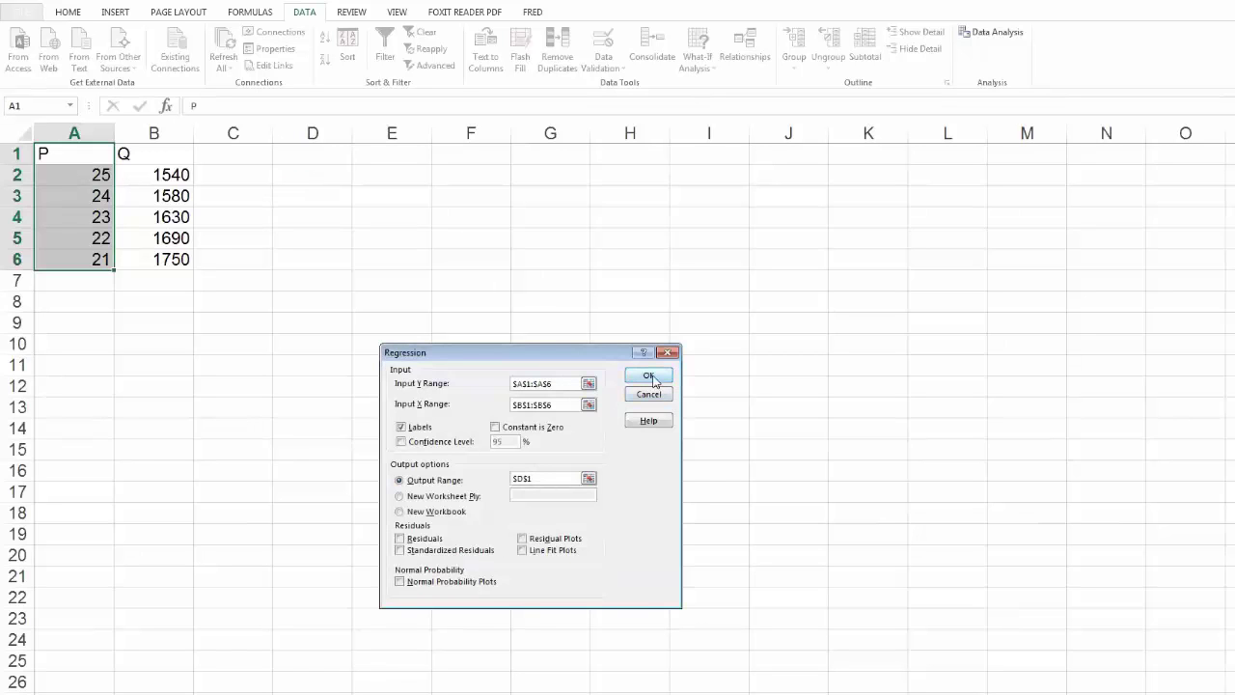
pyautogui.click(653, 374)
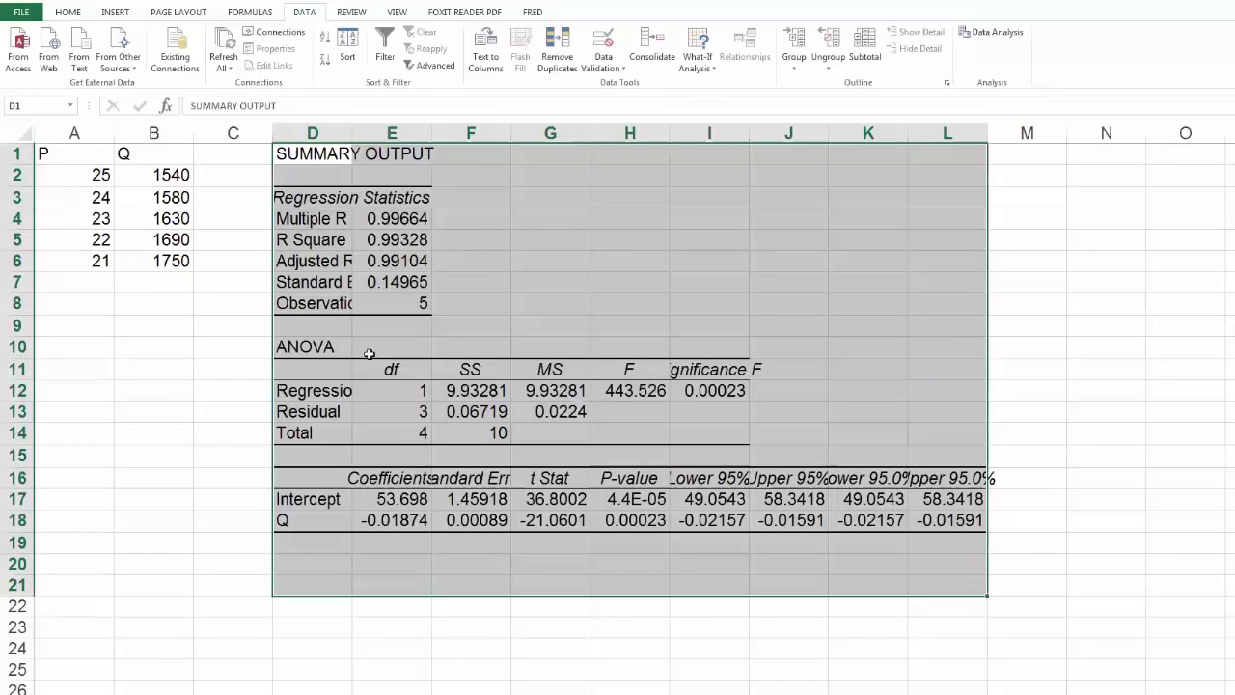
# Delete the ANOVA block in D10:L14, shifting the cells below up.
pyautogui.moveTo(308, 348); pyautogui.dragTo(980, 440)
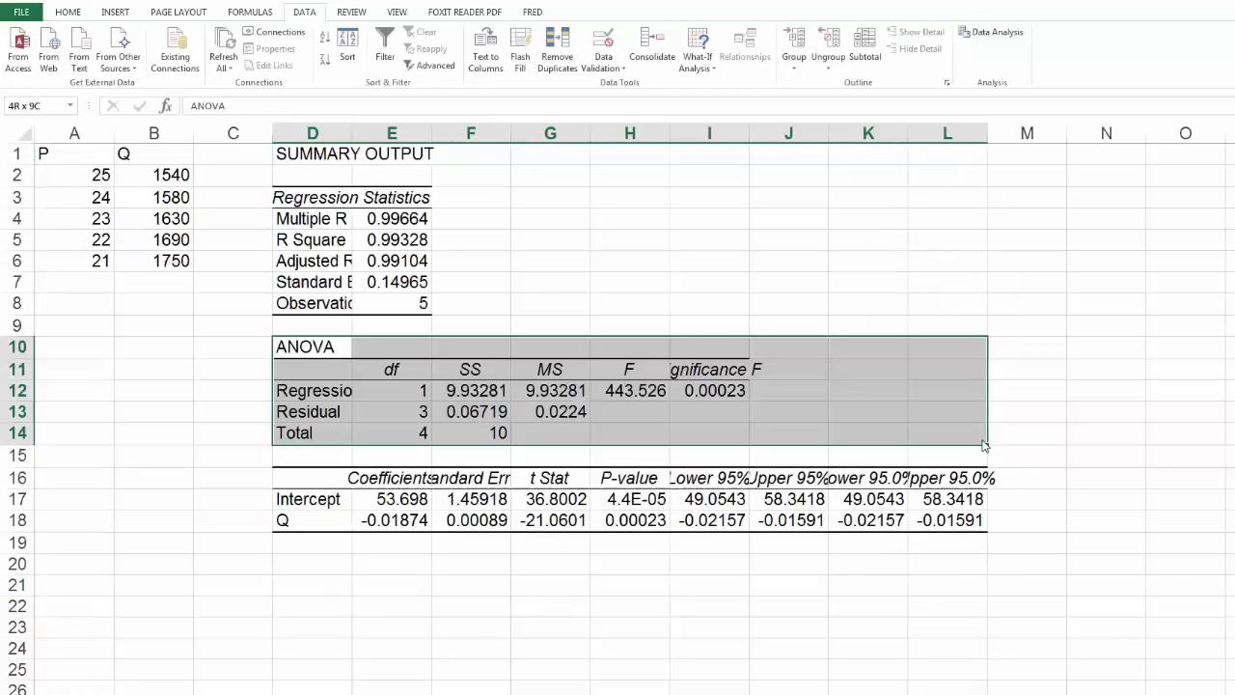
pyautogui.hotkey('ctrl', '-')
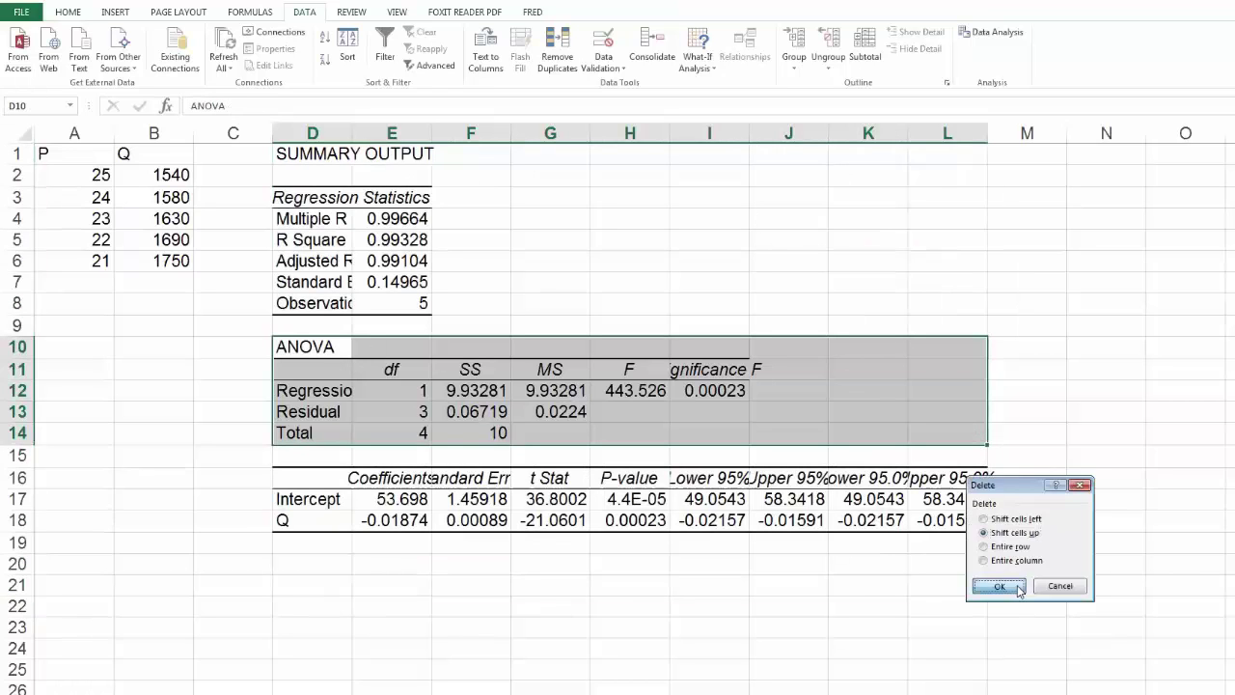
pyautogui.press('Return')
# Delete columns I through M to remove the confidence-limit columns from the regression output.
pyautogui.click(710, 133)
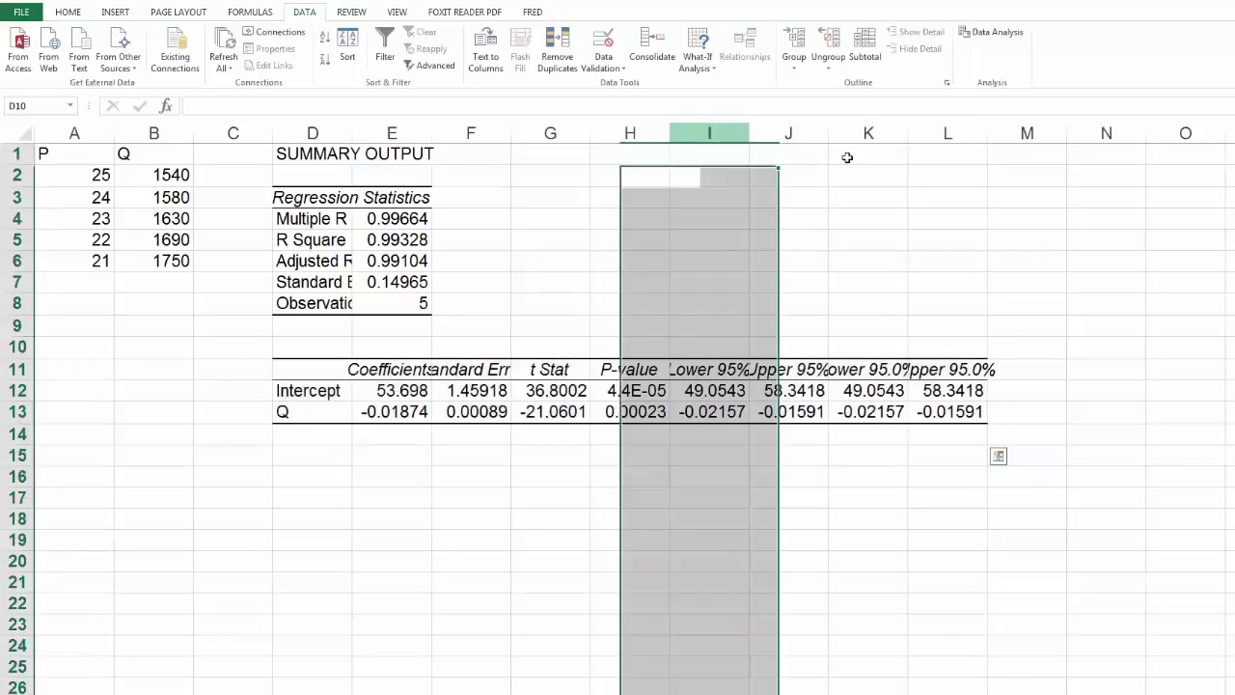
pyautogui.keyDown('shift'); pyautogui.click(1026, 133); pyautogui.keyUp('shift')
pyautogui.rightClick(972, 193)
pyautogui.click(1010, 315)
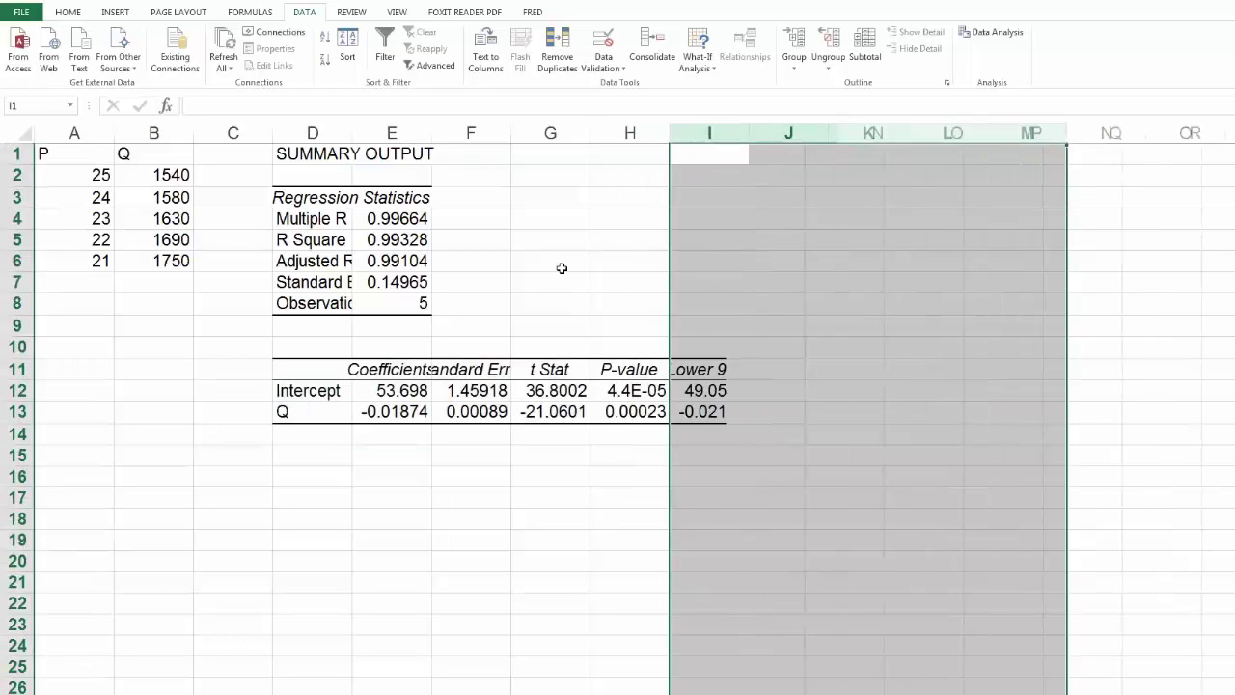
pyautogui.click(550, 262)
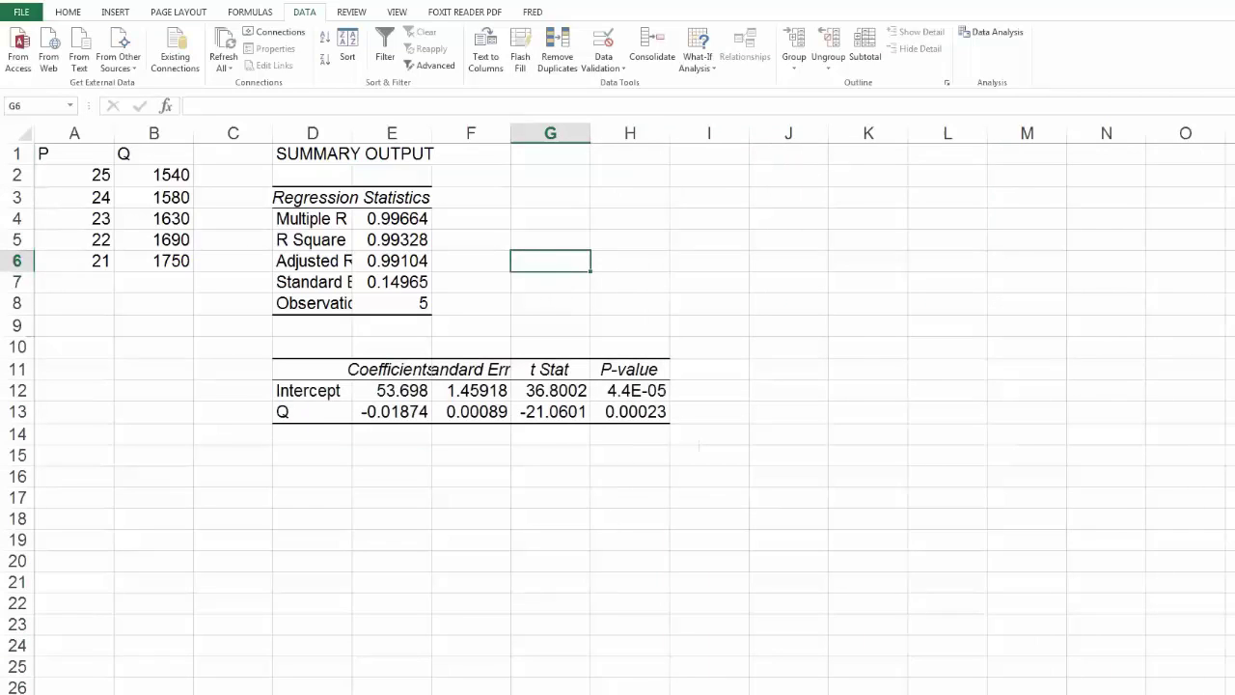
# Clear the Multiple R, Standard Error and Observations entries from the regression statistics and widen column D slightly.
pyautogui.hotkey('alt', 'Tab')
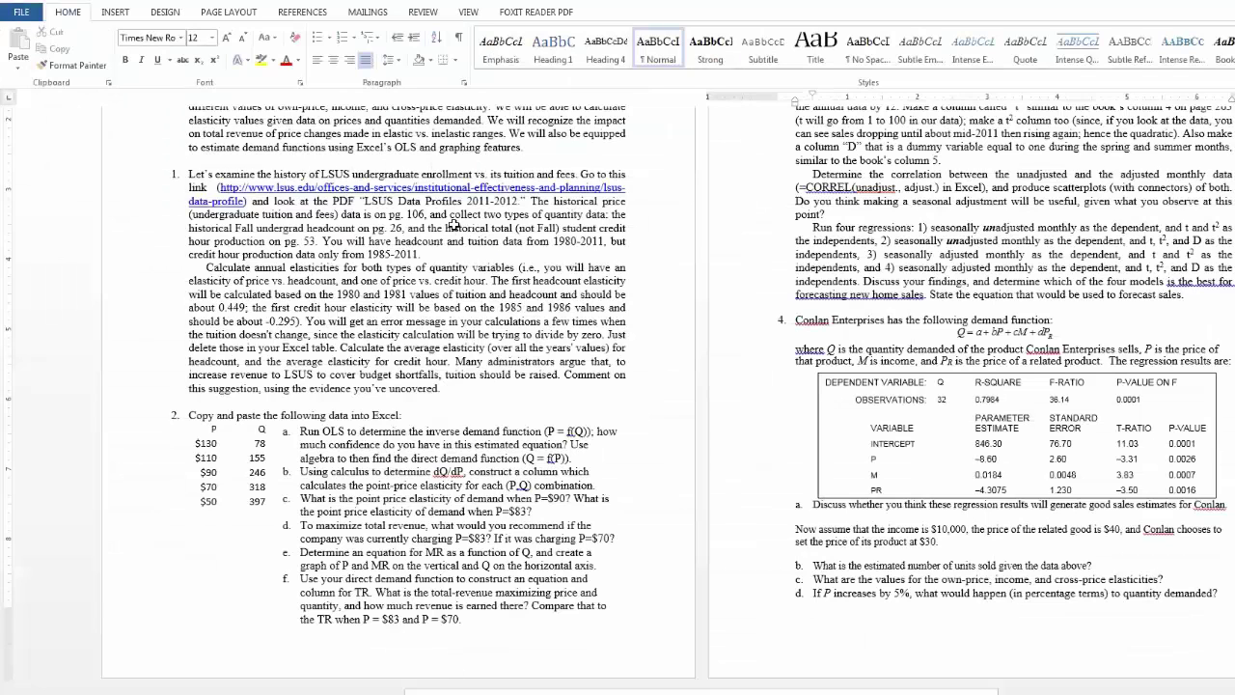
pyautogui.hotkey('alt', 'Tab')
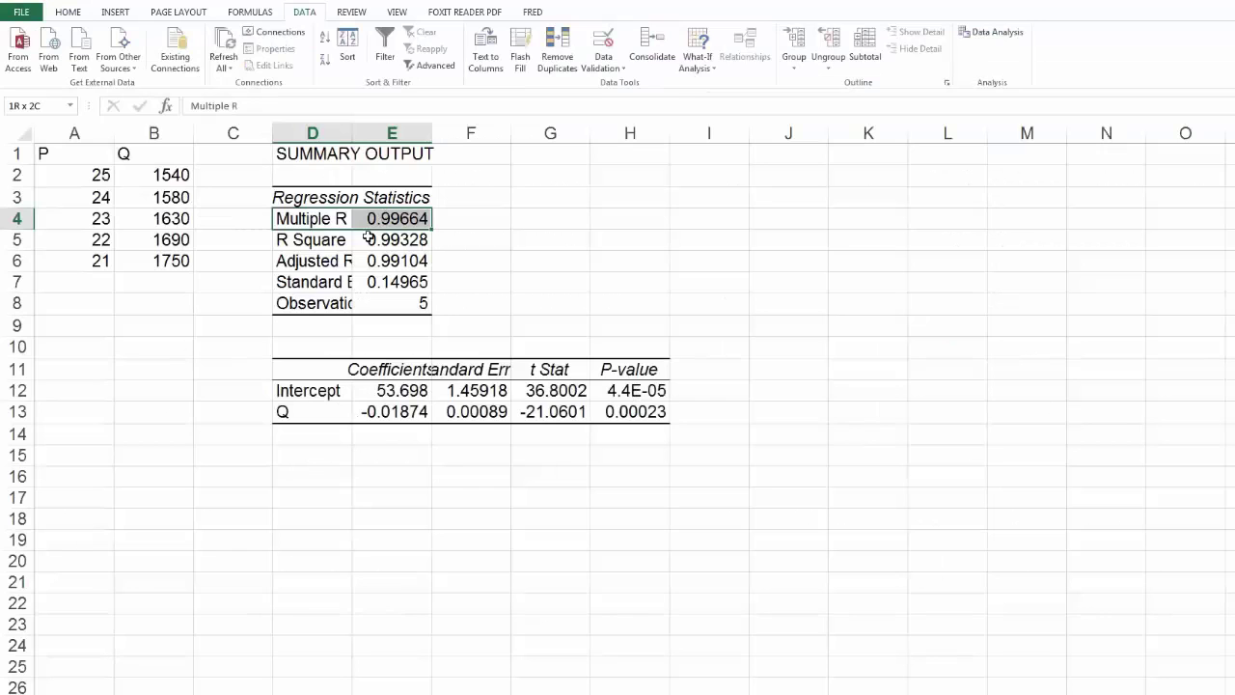
pyautogui.keyDown('ctrl'); pyautogui.click(321, 280); pyautogui.keyUp('ctrl')
pyautogui.moveTo(322, 281); pyautogui.dragTo(389, 311)
pyautogui.press('Delete')
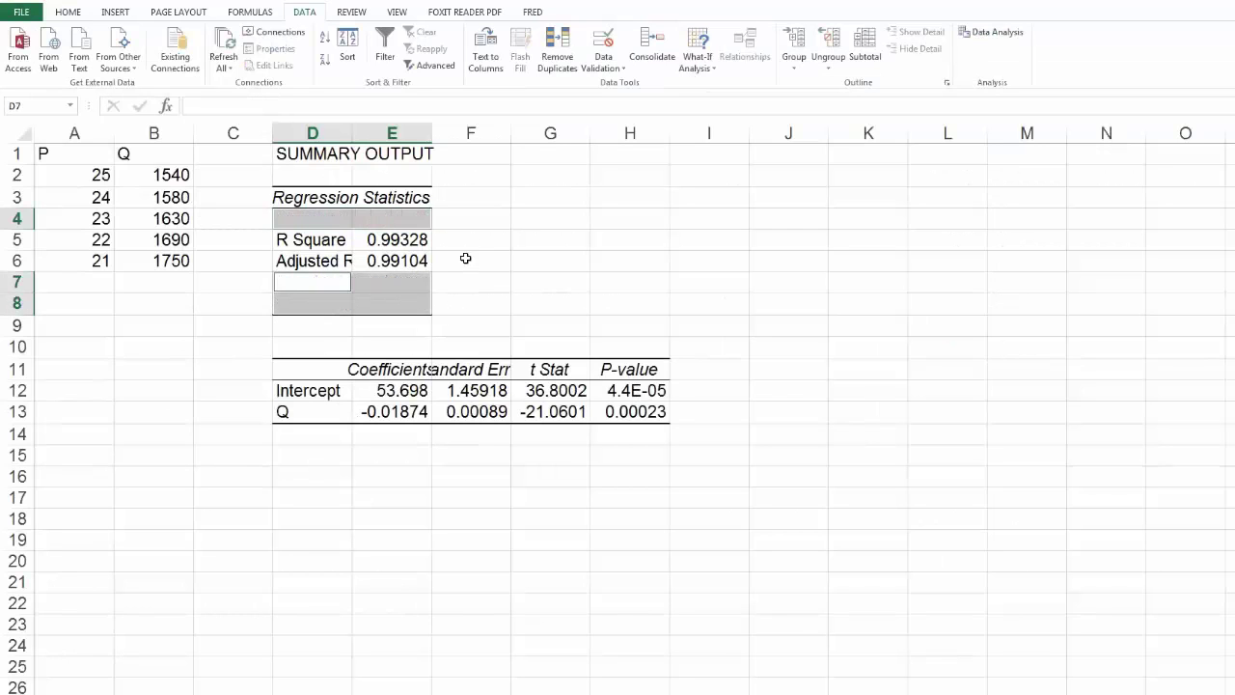
pyautogui.click(453, 240)
pyautogui.moveTo(352, 133); pyautogui.dragTo(369, 133)
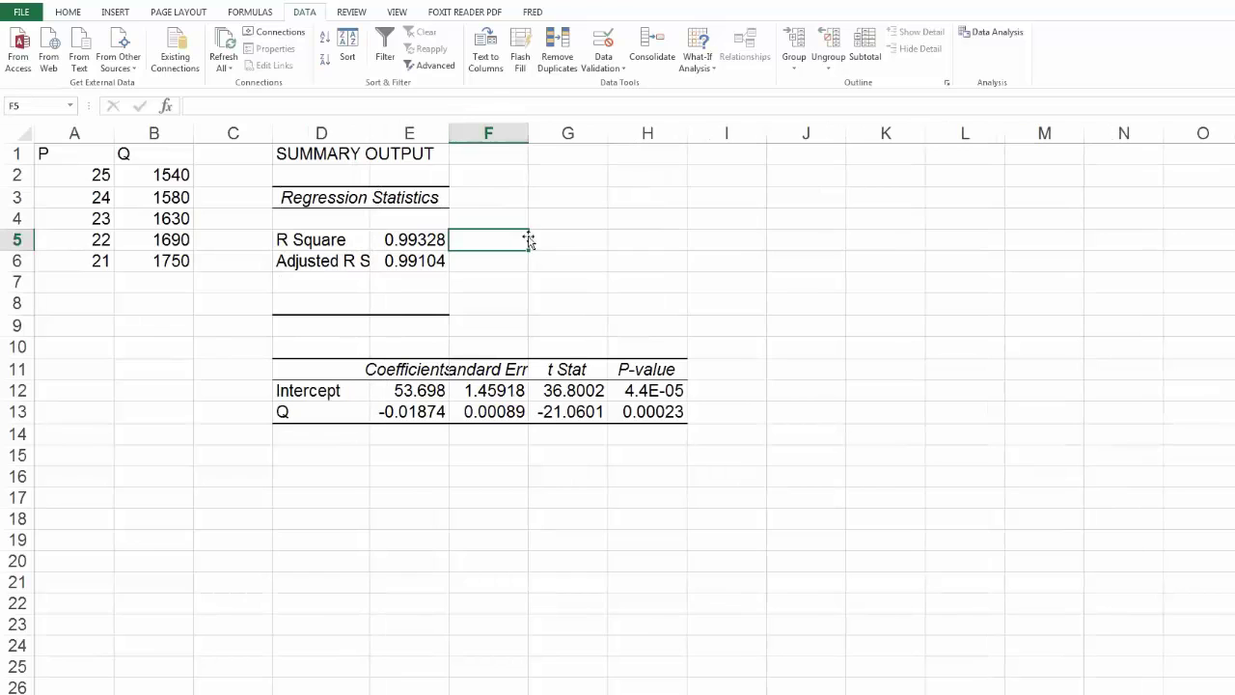
# Examine the fit statistics, the intercept and Q coefficients, the t Stat and the P-value against the assignment's confidence question.
pyautogui.click(470, 267)
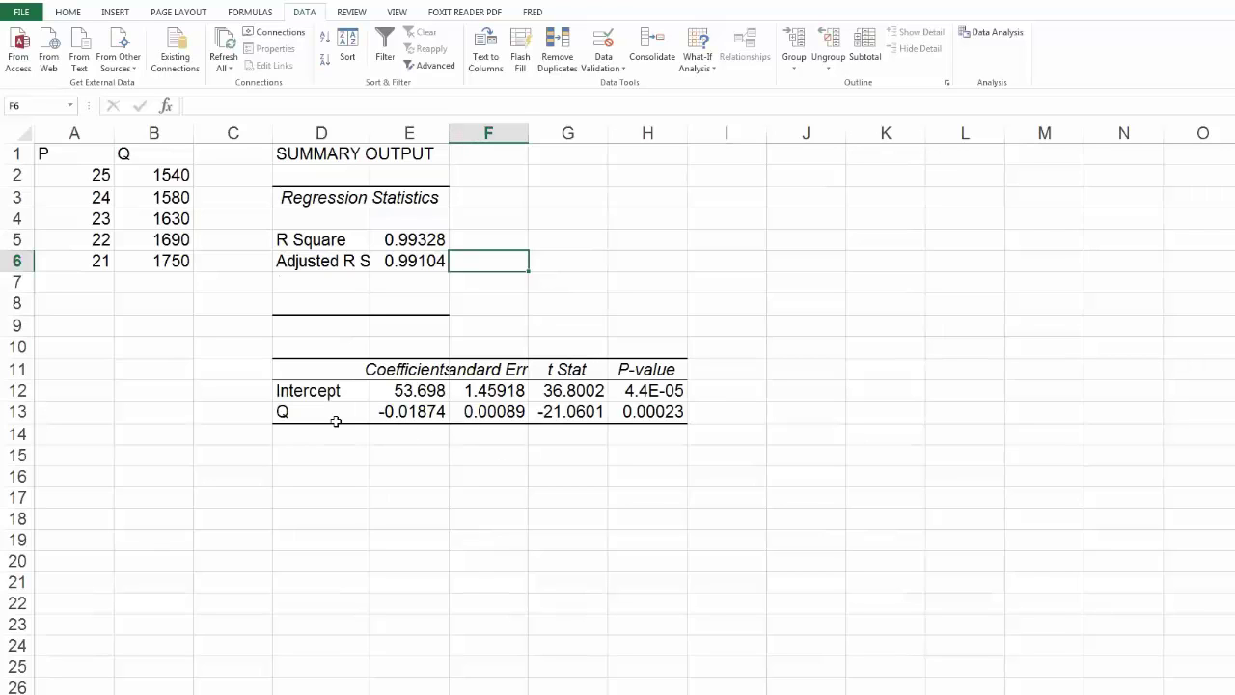
pyautogui.click(396, 412)
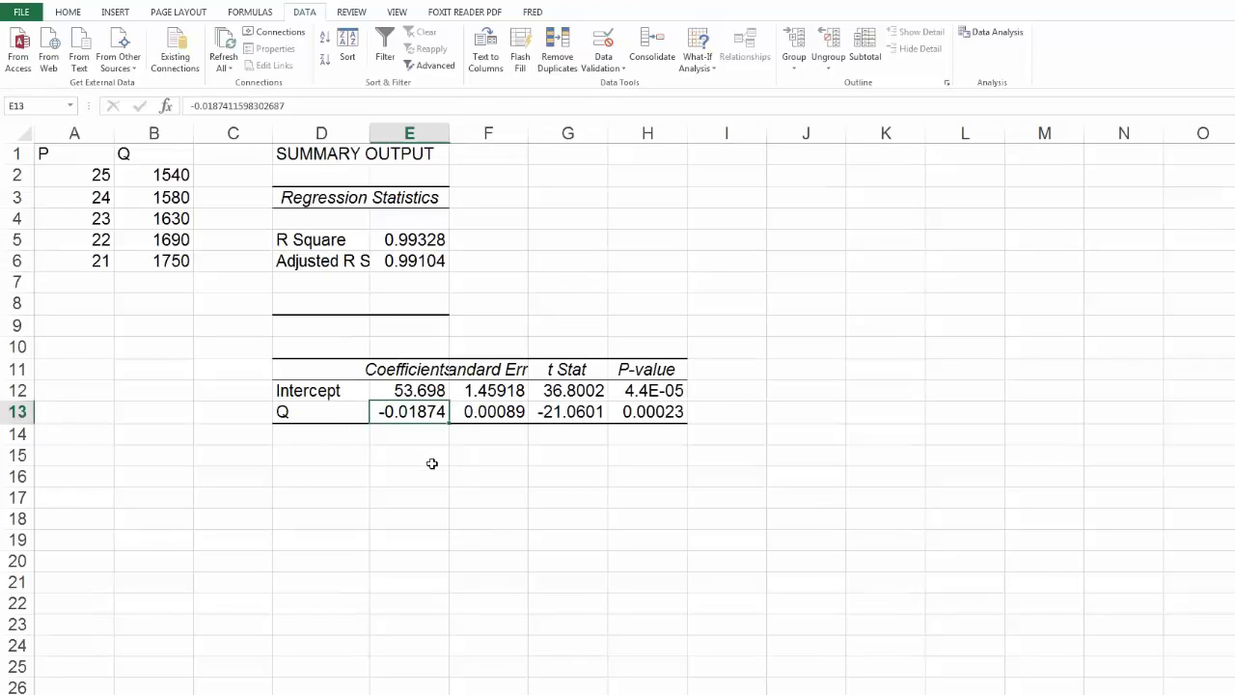
pyautogui.click(421, 448)
pyautogui.click(396, 391)
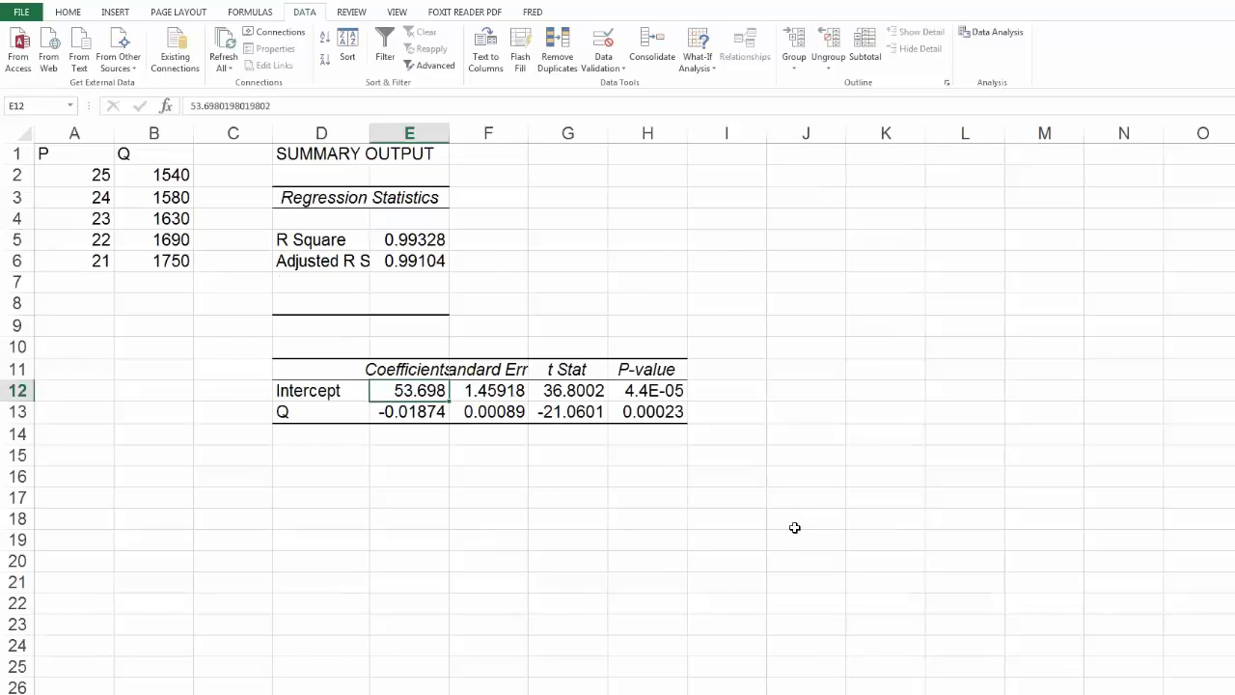
pyautogui.click(588, 410)
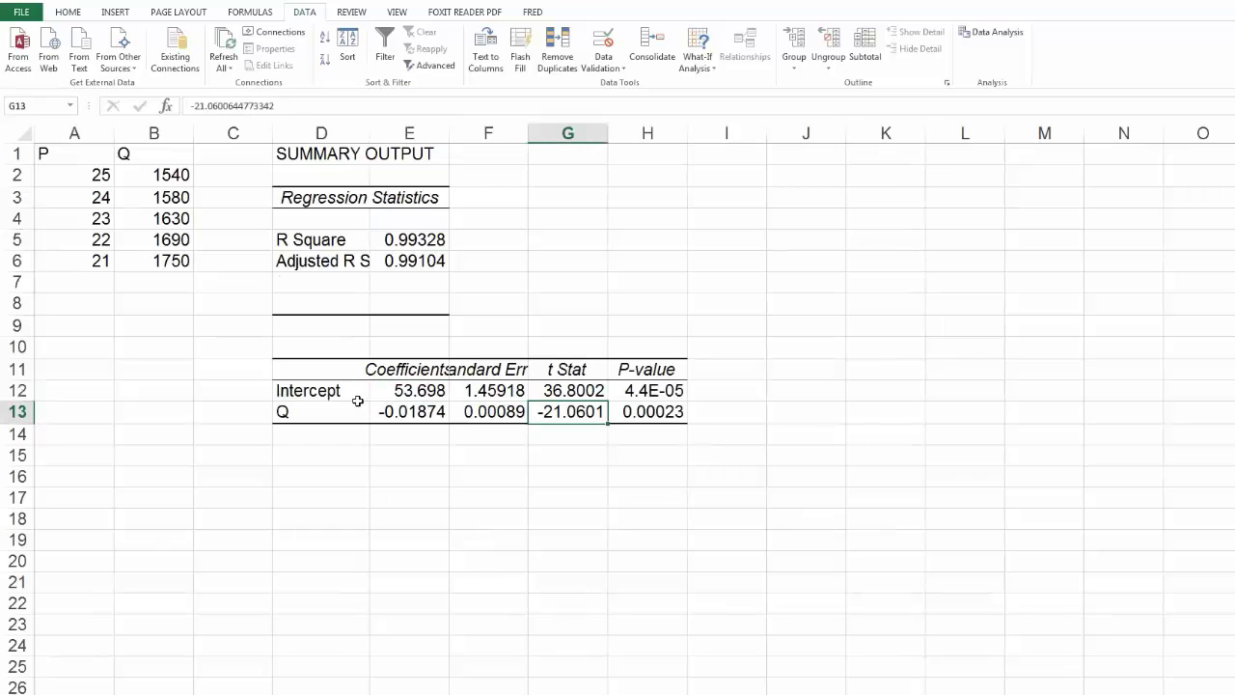
pyautogui.click(670, 407)
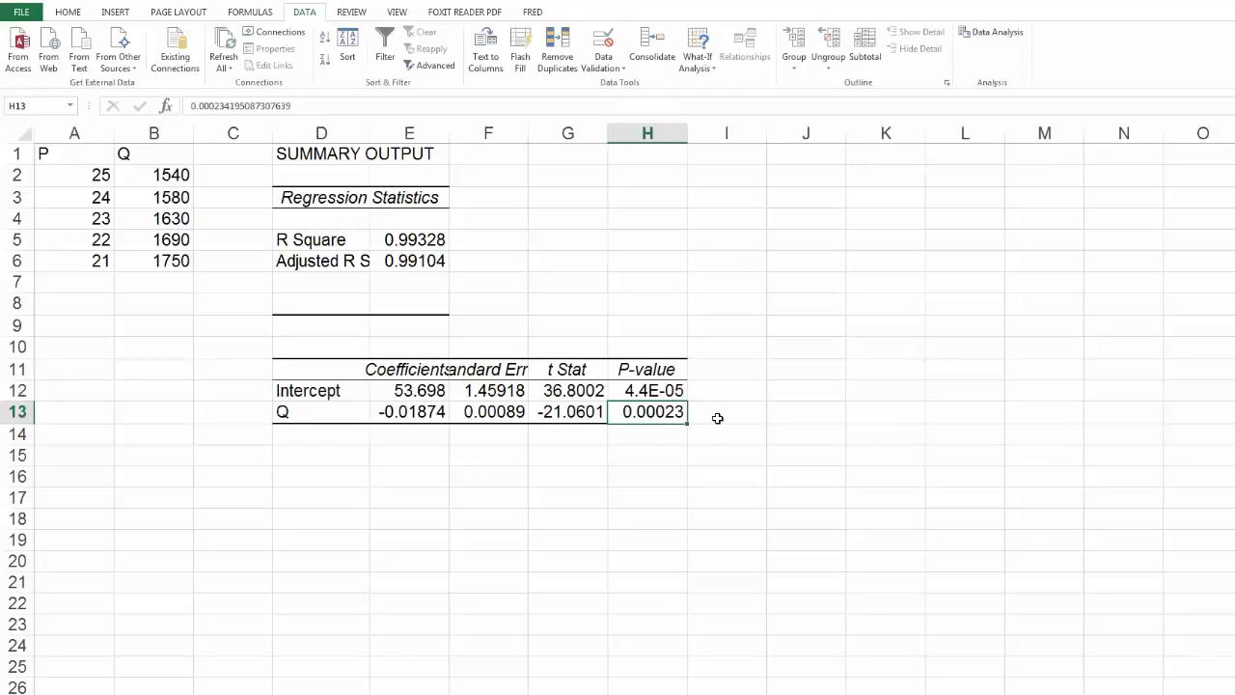
pyautogui.click(646, 452)
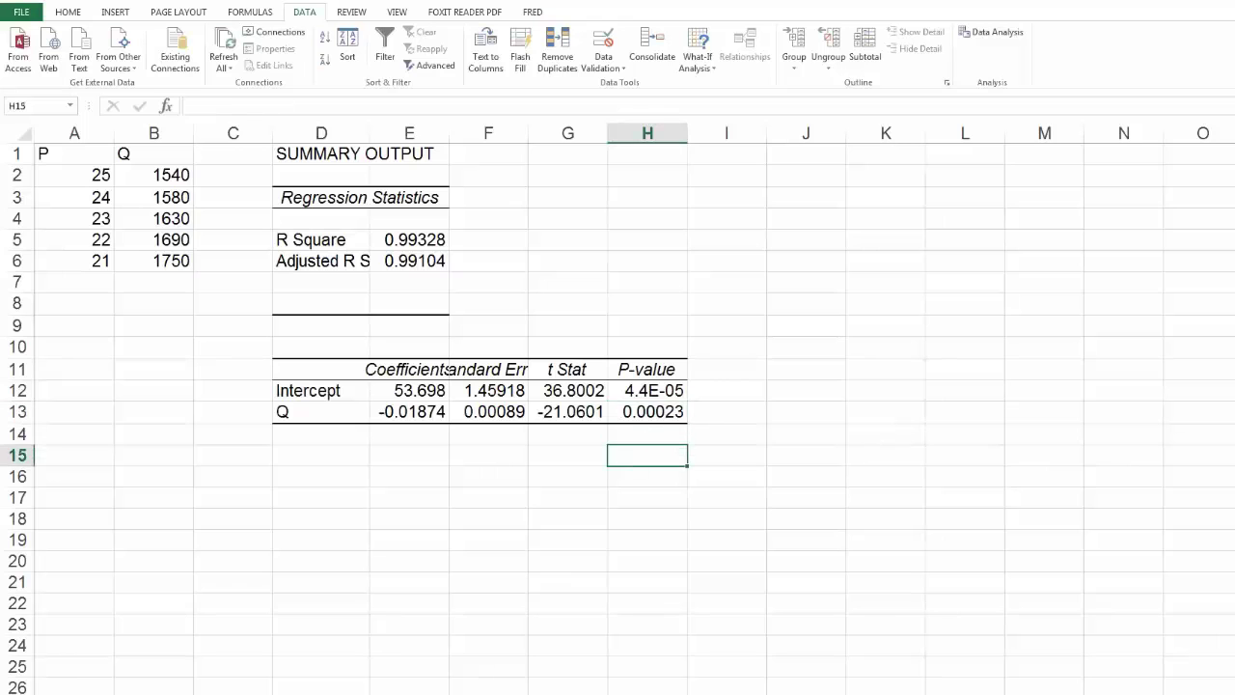
pyautogui.hotkey('alt', 'Tab')
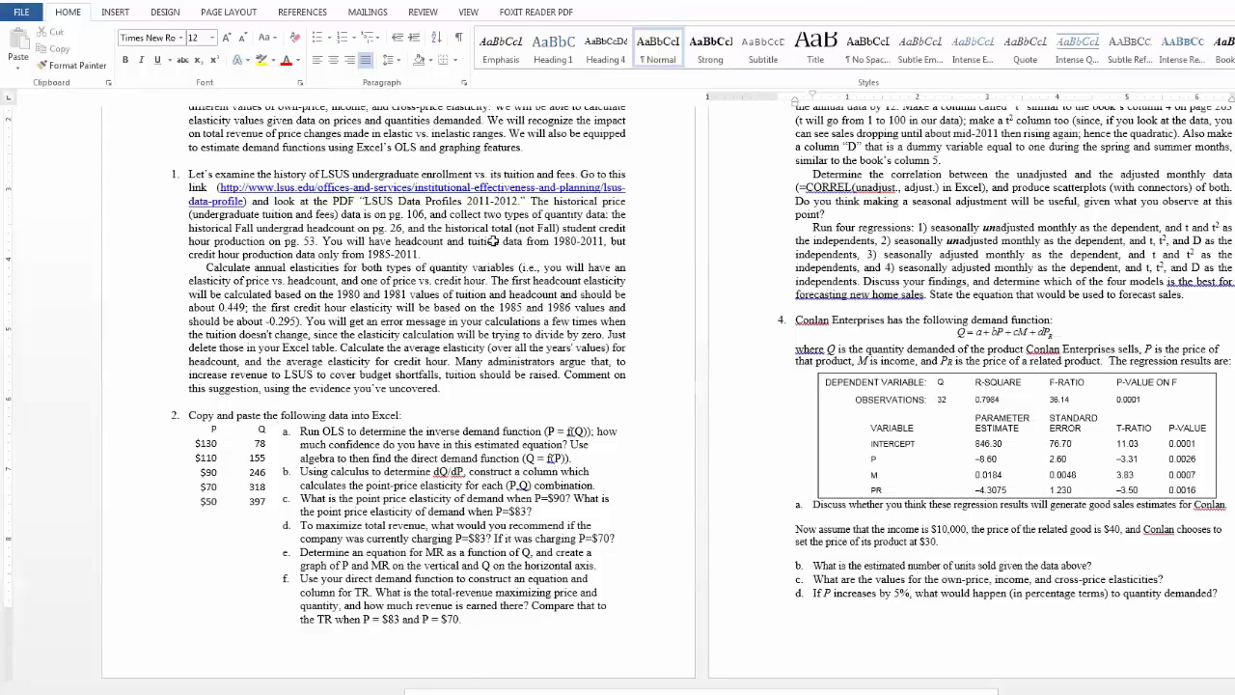
pyautogui.hotkey('alt', 'Tab')
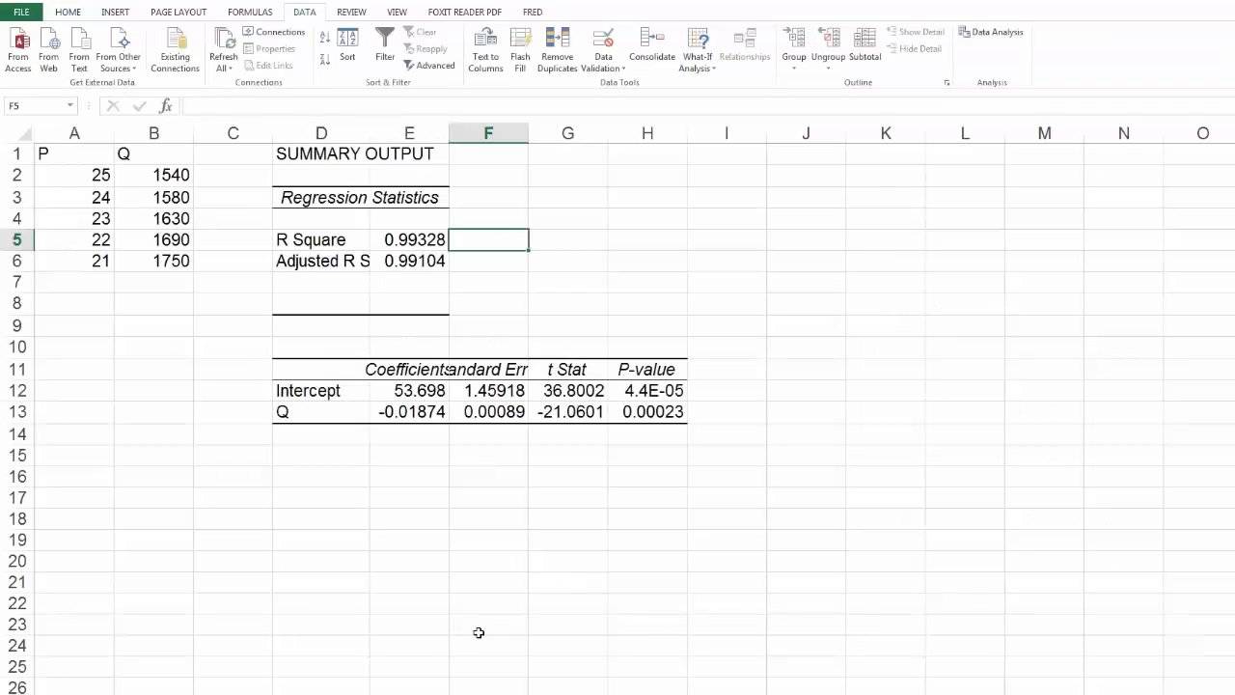
# Check the assignment's demand function wording in Word, then enter the estimated equation P = 53.7 - 0.02Q in D15 of the Excel sheet.
pyautogui.click(398, 461)
pyautogui.click(333, 454)
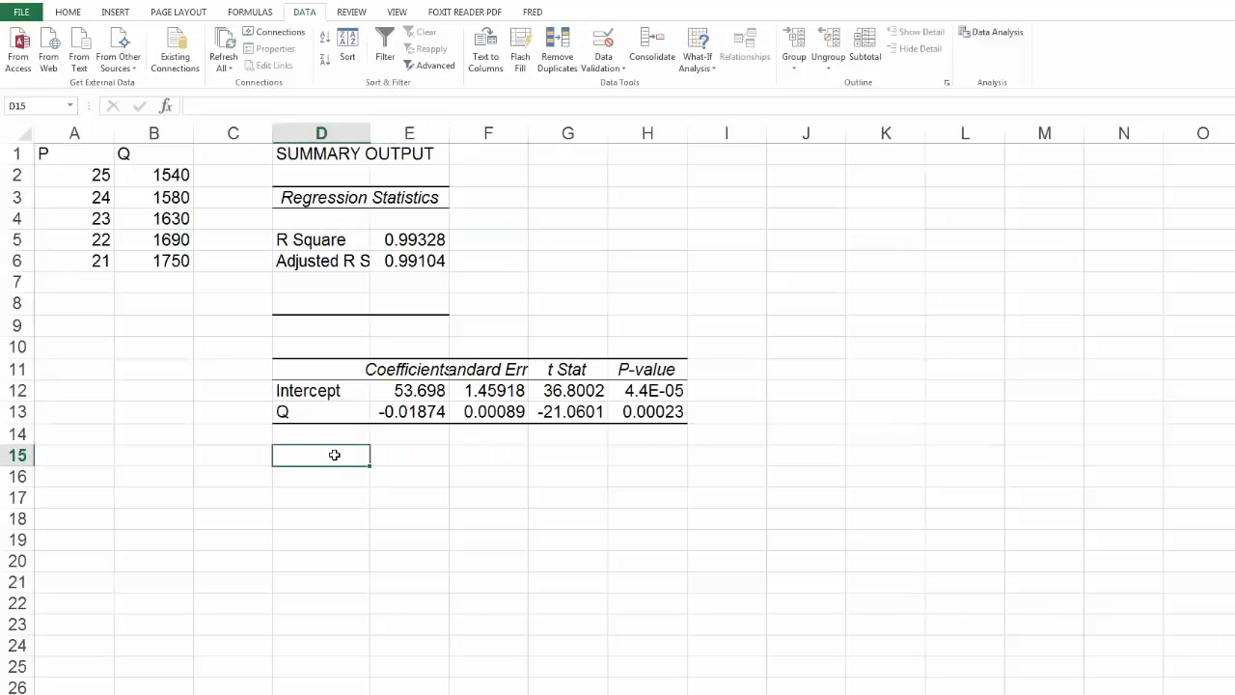
pyautogui.hotkey('alt', 'Tab')
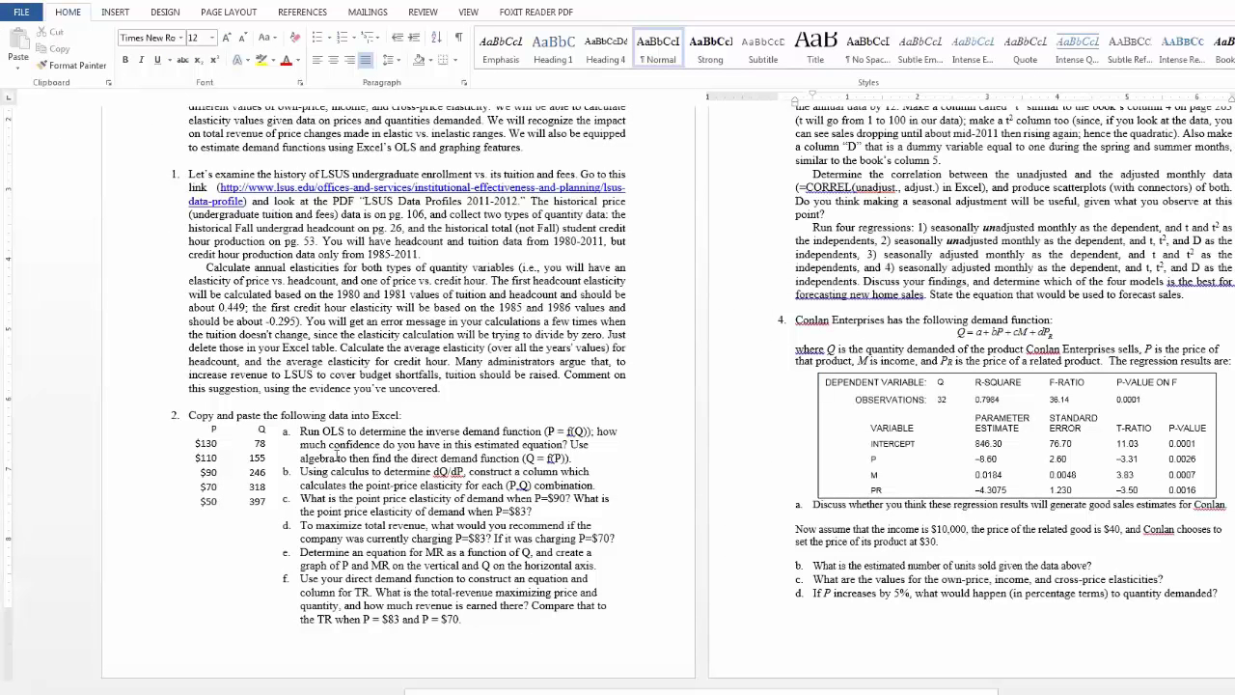
pyautogui.hotkey('alt', 'Tab')
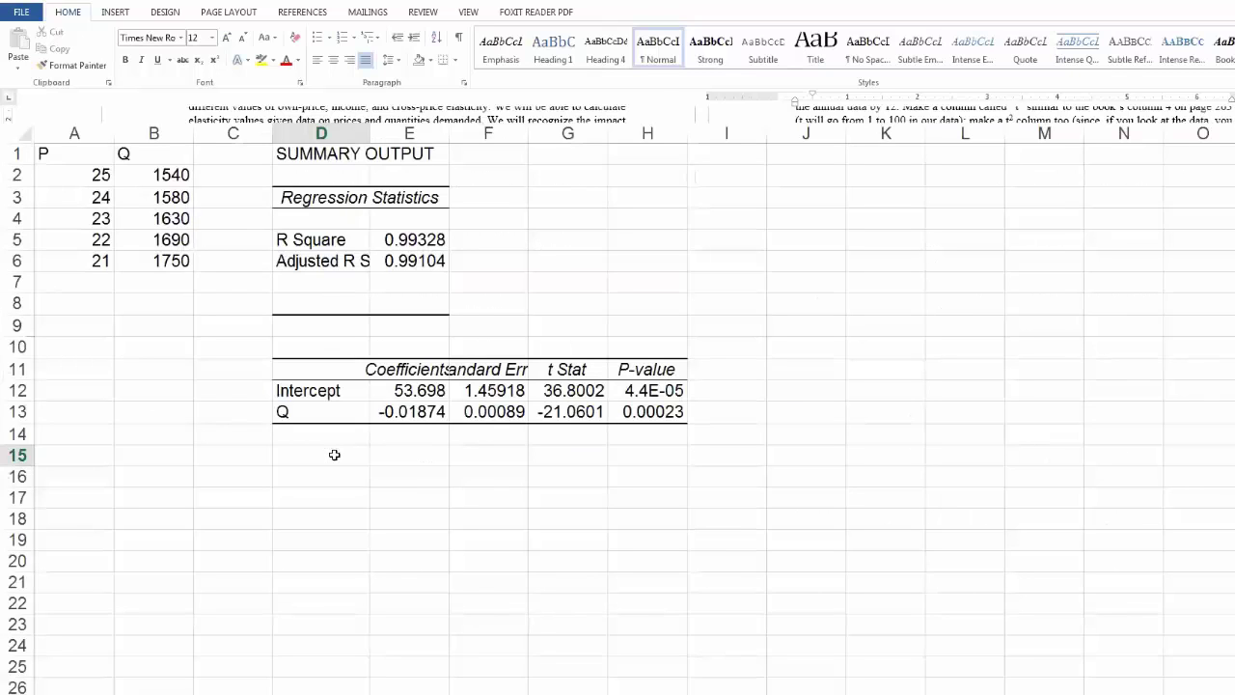
pyautogui.write('P =')
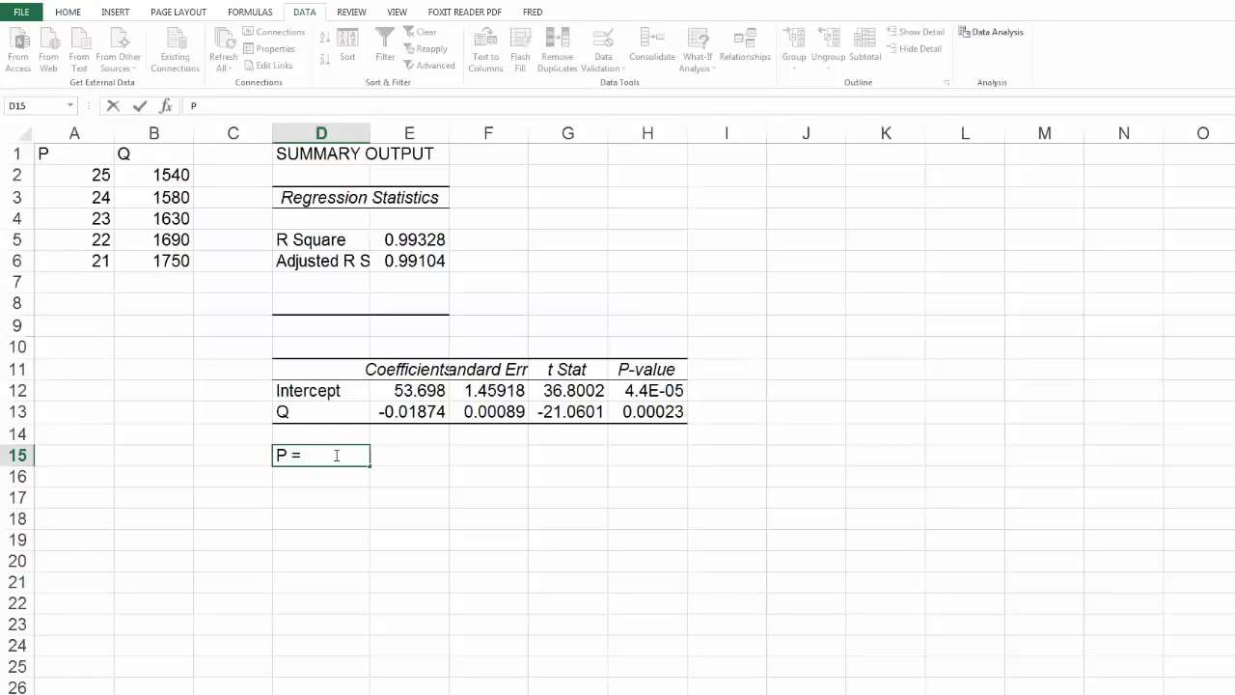
pyautogui.write(' 53.7 - 0.02Q')
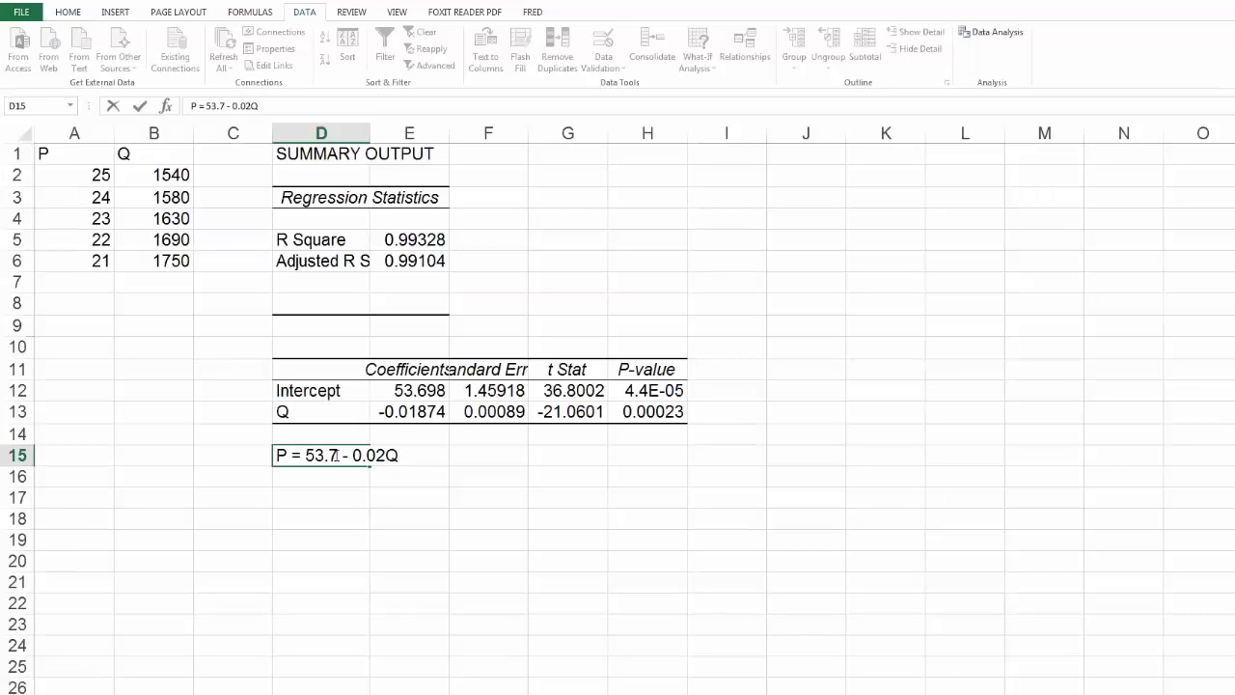
pyautogui.press('Return')
# Label the equation in row 15 by entering "inverse demand function" in F15.
pyautogui.click(474, 455)
pyautogui.write('inve')
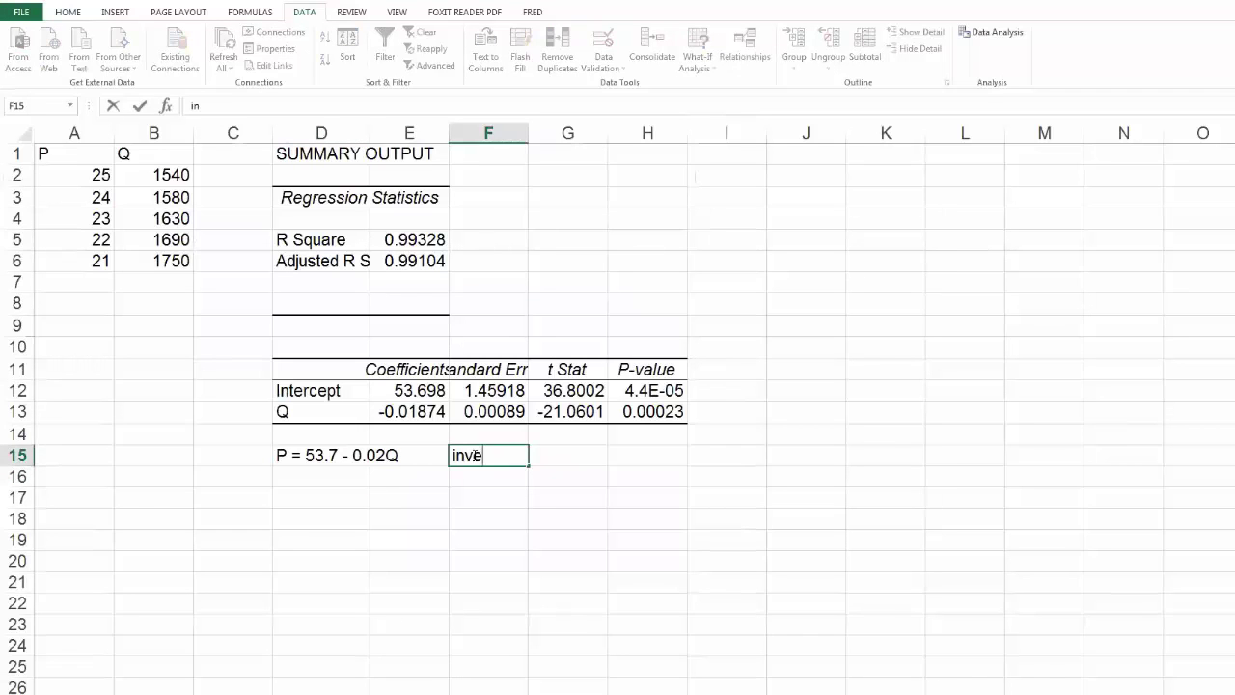
pyautogui.write('rse demand function')
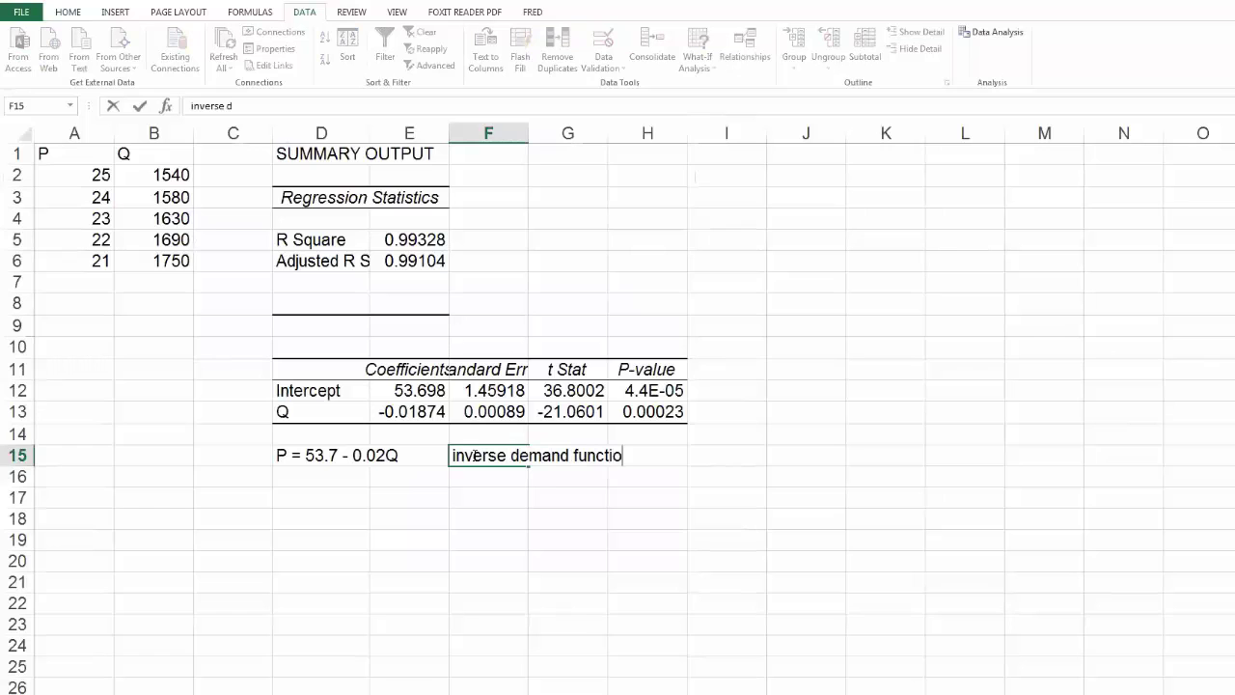
pyautogui.press('Return')
# Check the assignment in Word for the required second function and enter the label "direct demand function" in F16 of the Excel sheet.
pyautogui.click(309, 475)
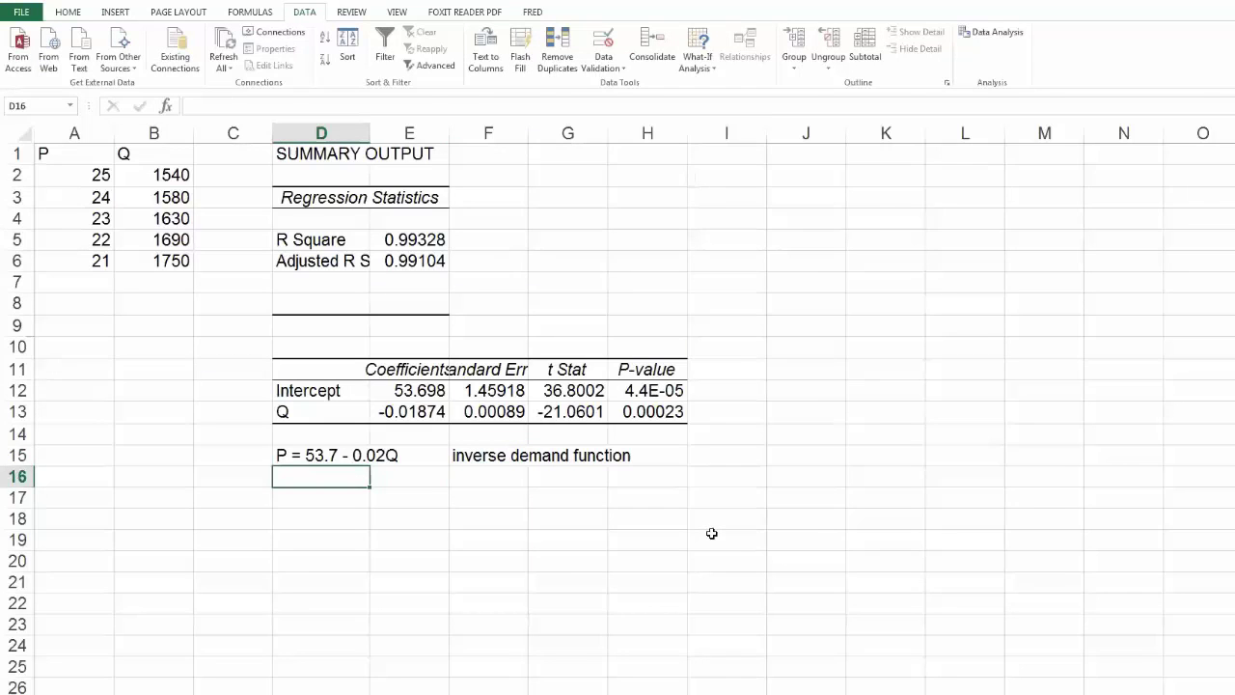
pyautogui.hotkey('alt', 'Tab')
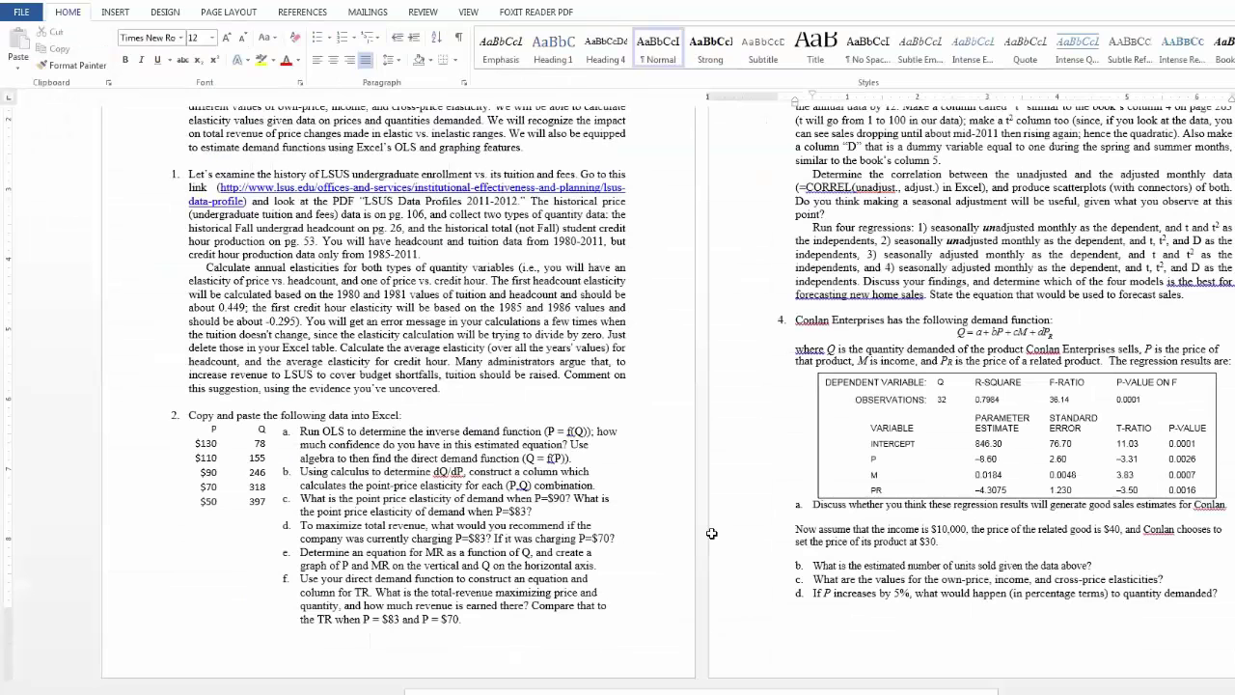
pyautogui.hotkey('alt', 'Tab')
pyautogui.write('d')
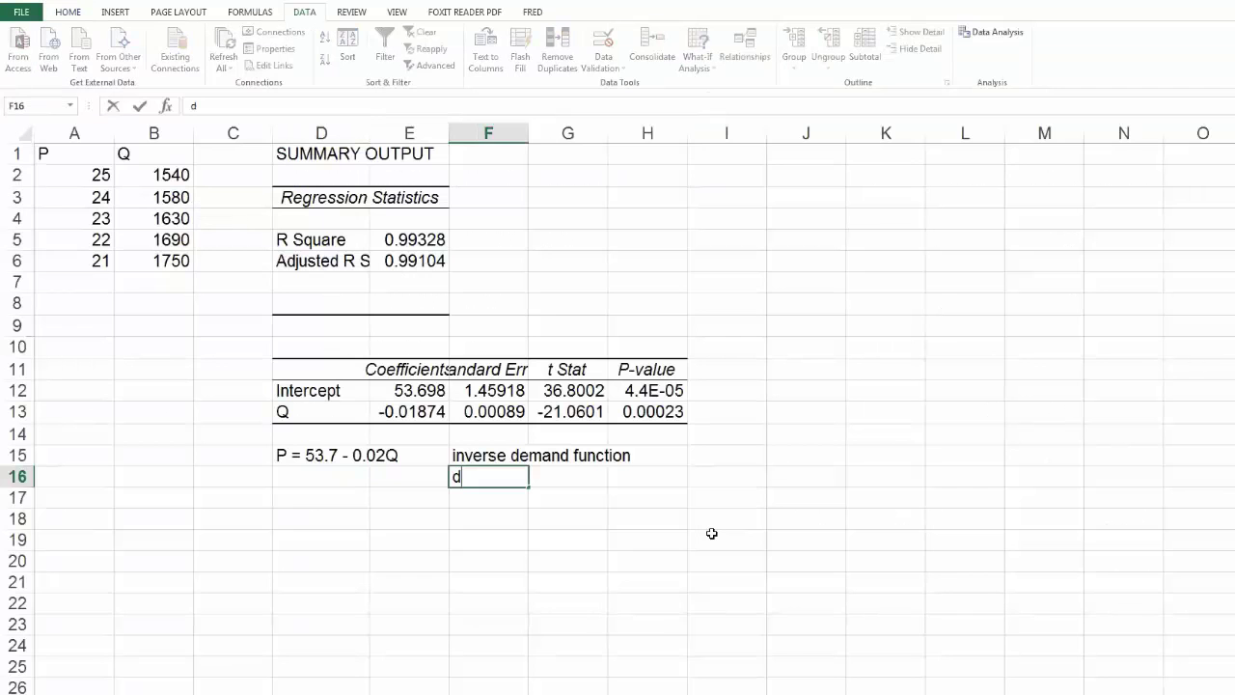
pyautogui.write('irect demand function')
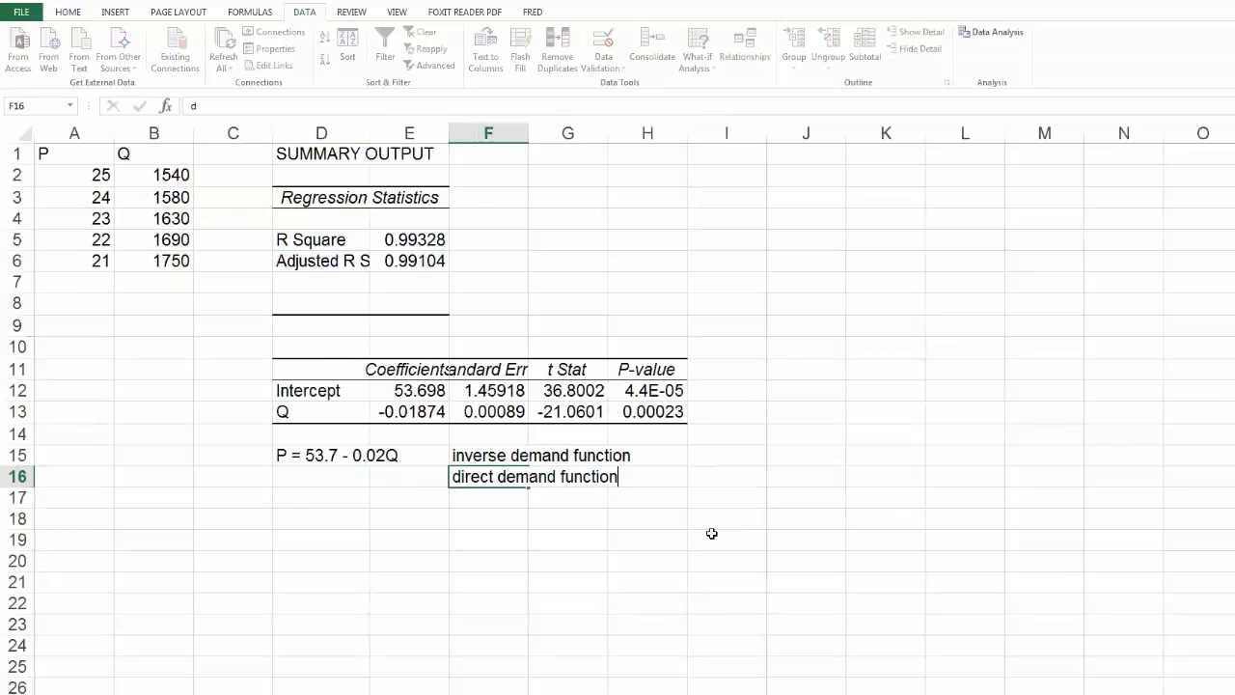
pyautogui.press('Return')
# Rearrange the equation to solve for Q, entering 0.02Q = 53.7 - P in D16 and Q = 53.7/0.02 - P/0.02 in D17.
pyautogui.press('Up')
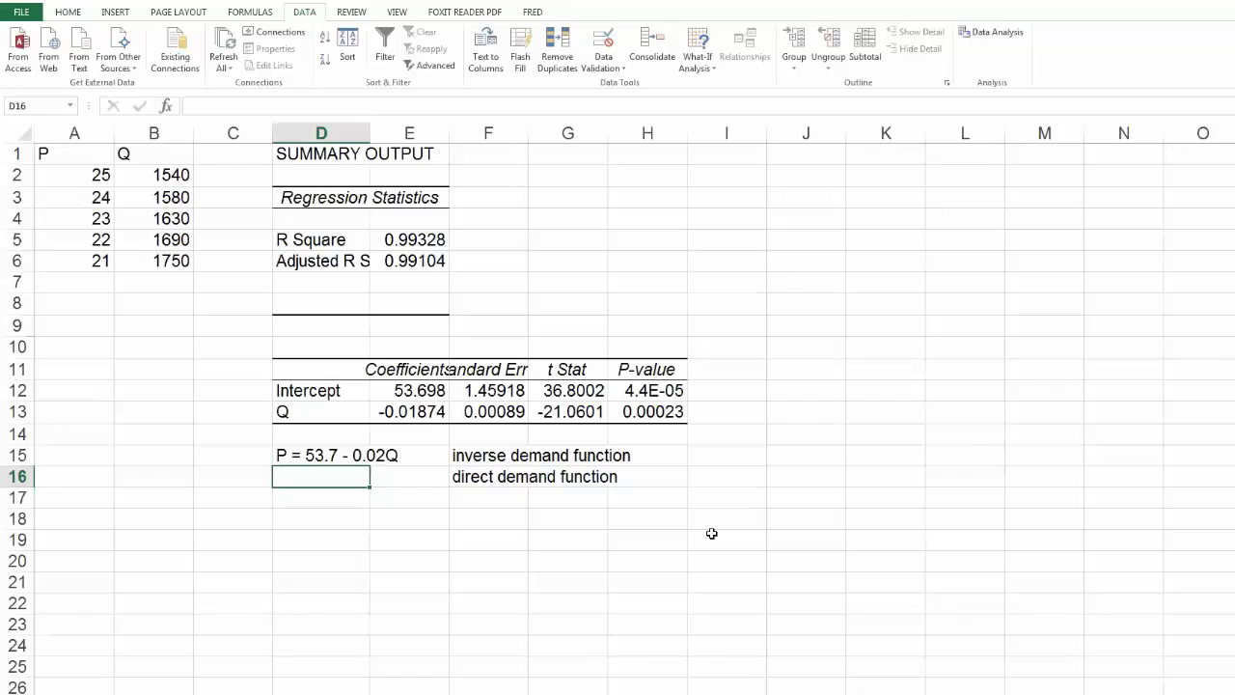
pyautogui.write('0.02Q')
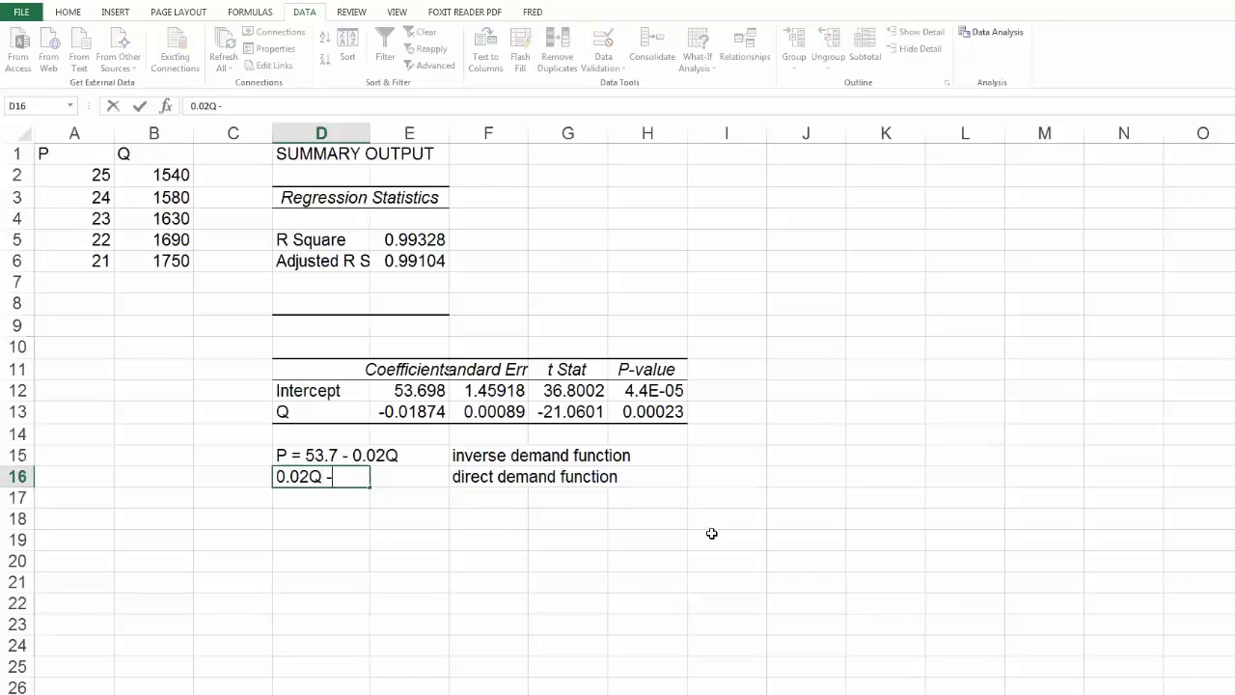
pyautogui.write(' = 53.7 - P')
pyautogui.press('Return')
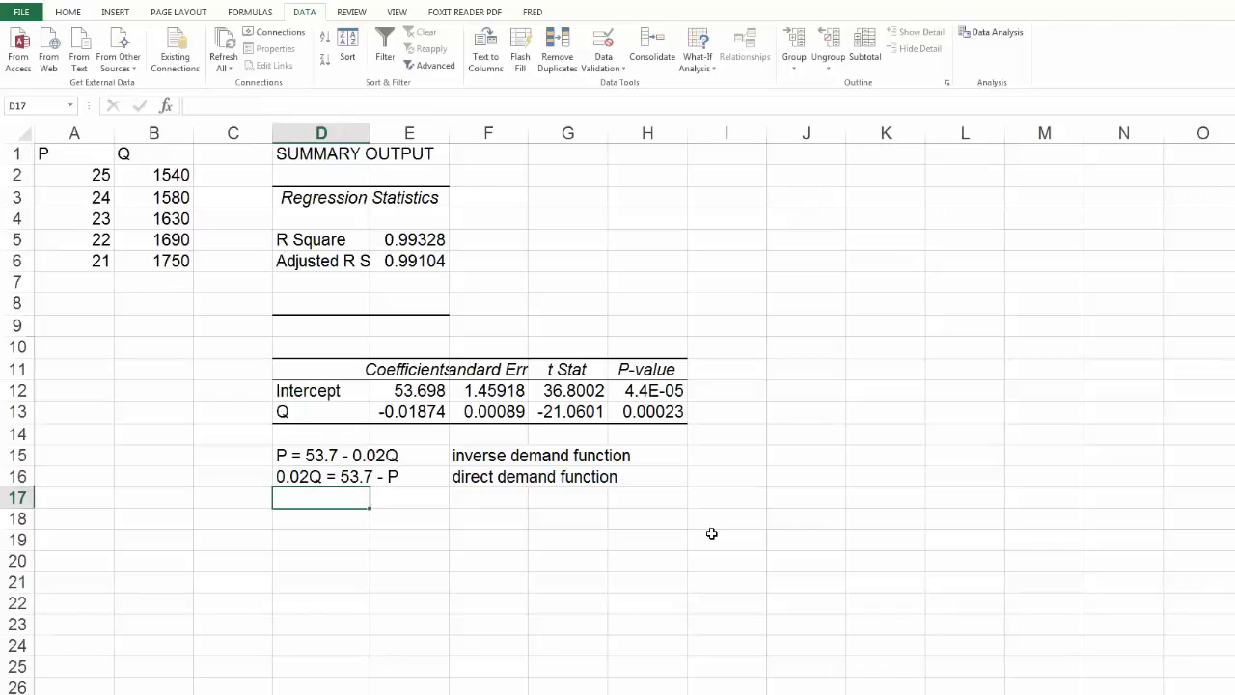
pyautogui.write('Q = ')
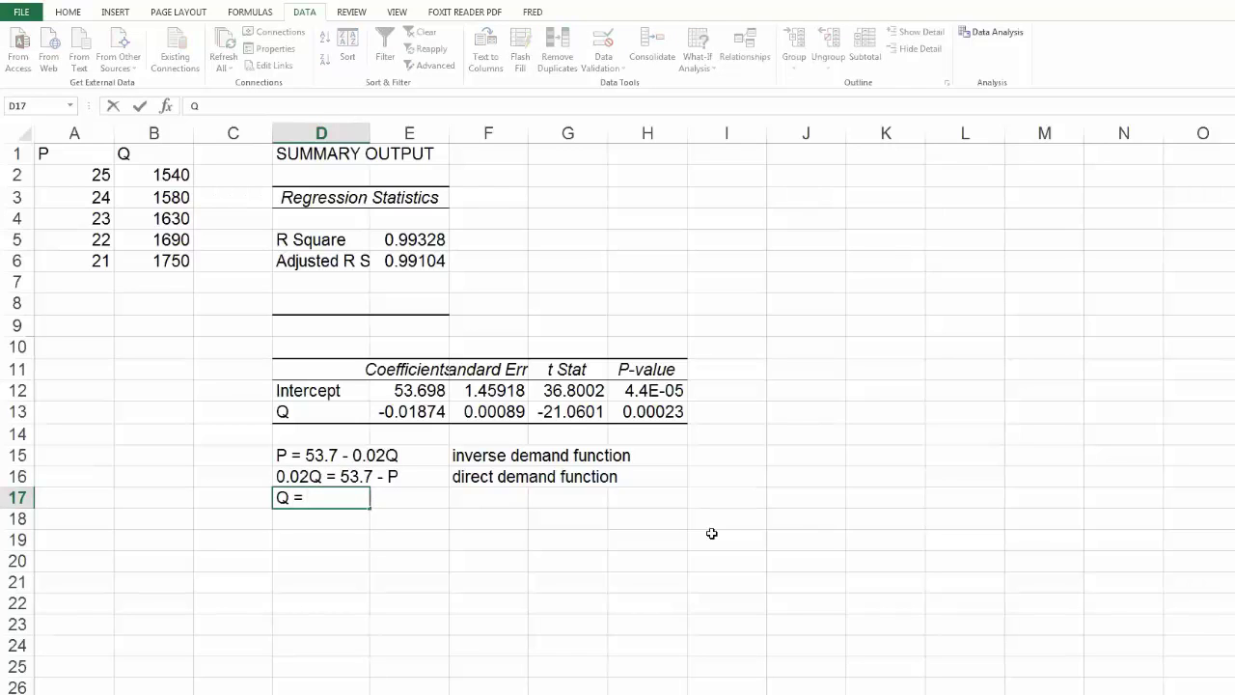
pyautogui.write('53.7/0.02 - ')
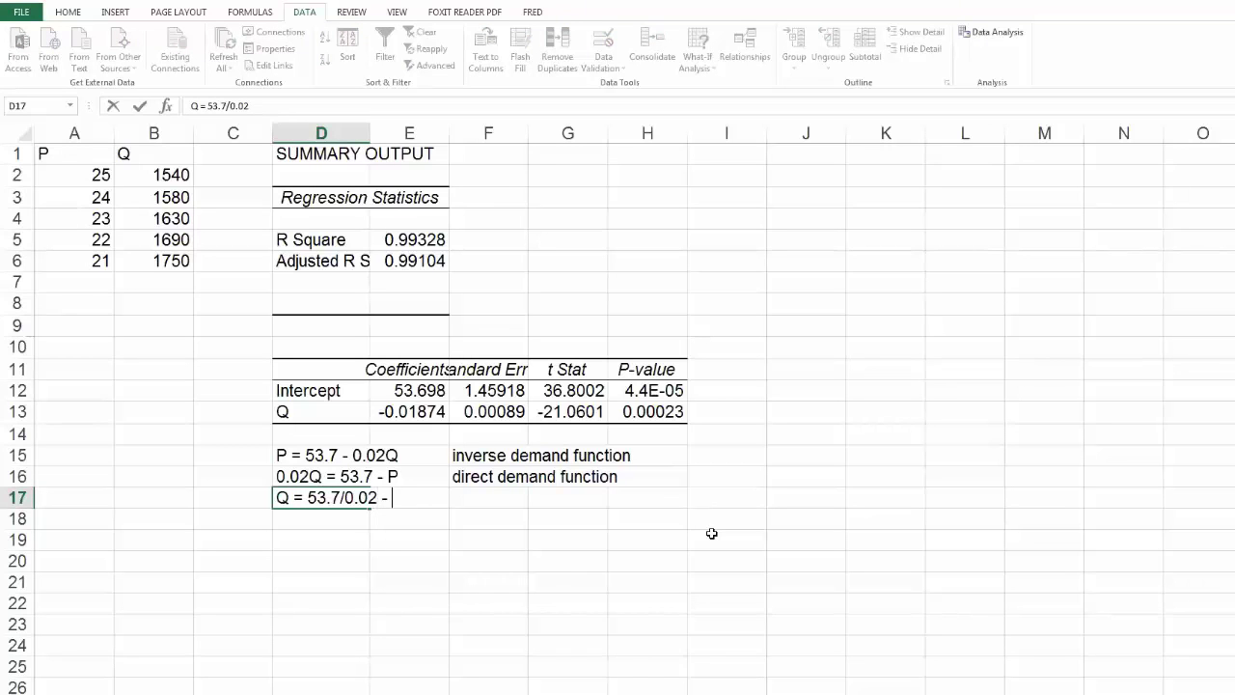
pyautogui.write('P/0.02')
pyautogui.press('Return')
# Calculate the intercept and slope of the direct demand function with =53.7/0.02 in D18 and =1/0.02 in E18.
pyautogui.write('=')
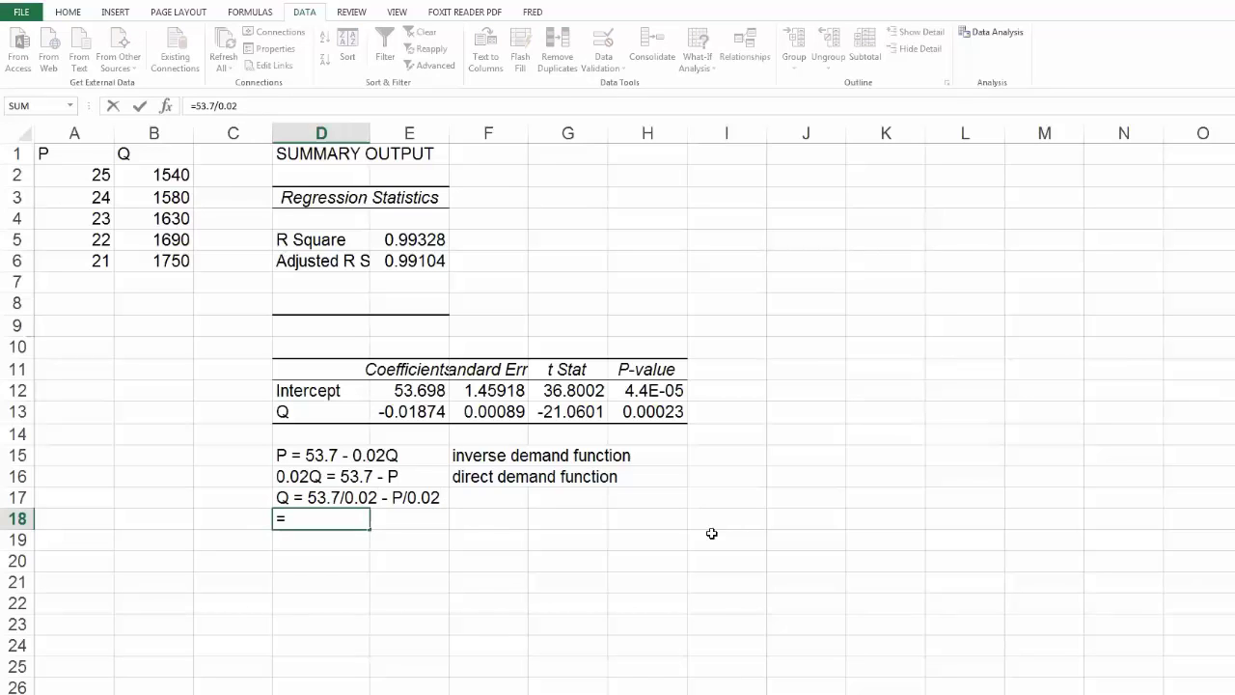
pyautogui.write('53.7/0.02')
pyautogui.press('Tab')
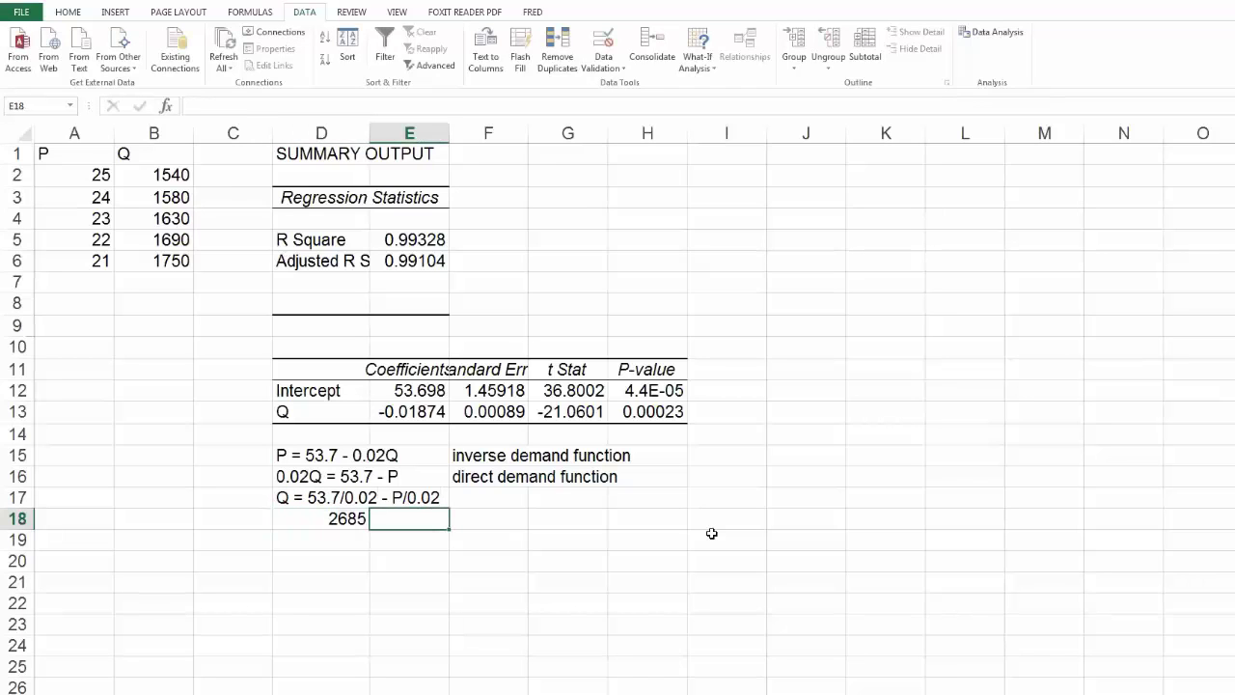
pyautogui.write('=1/0.02')
pyautogui.press('Return')
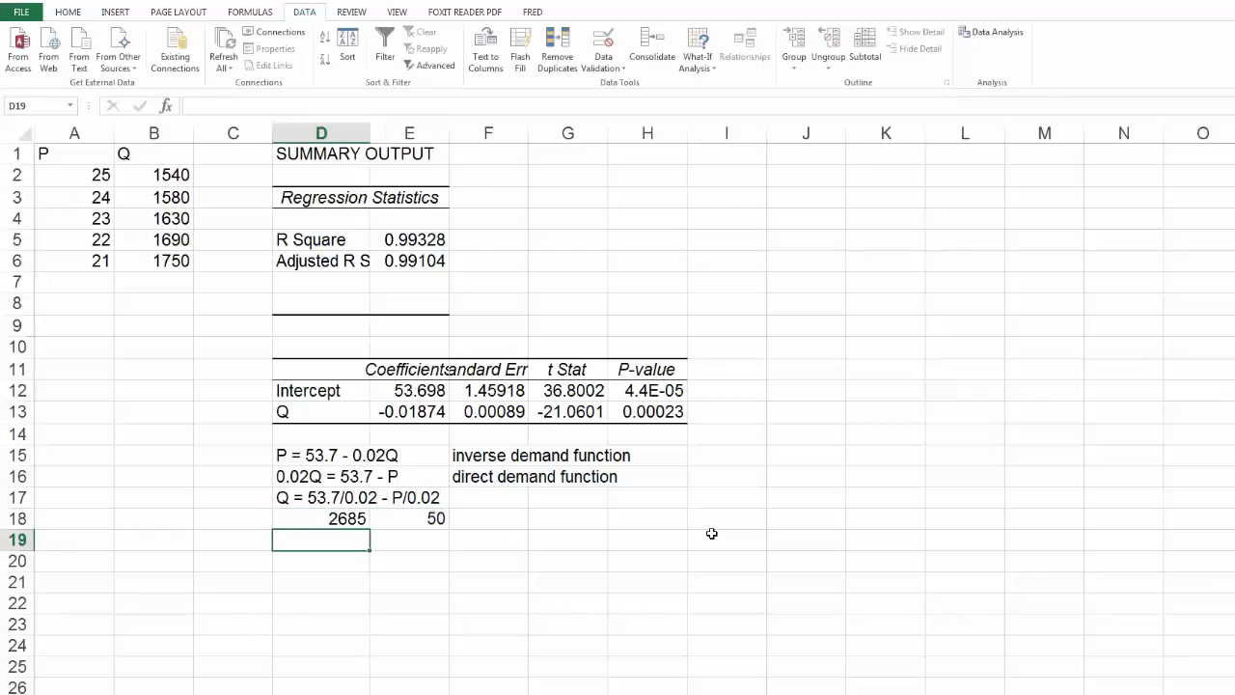
# Write the simplified direct demand equation Q = 2685 - 50P in D19.
pyautogui.write('Q = 2')
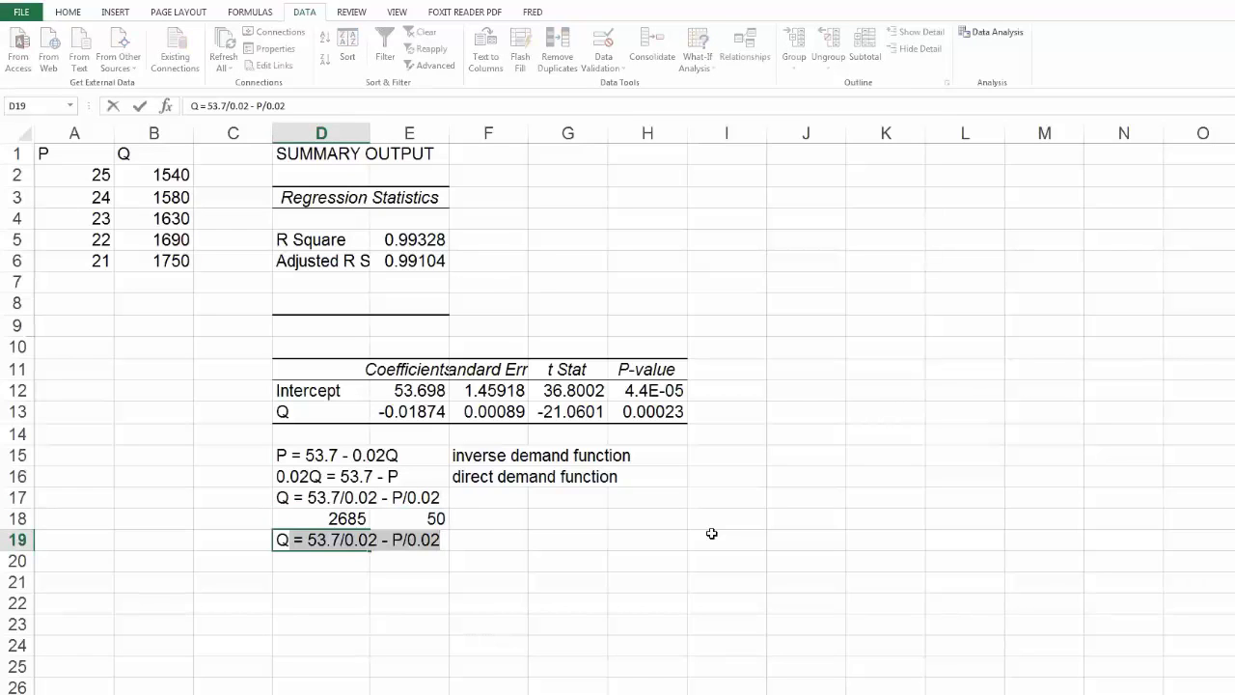
pyautogui.write('685')
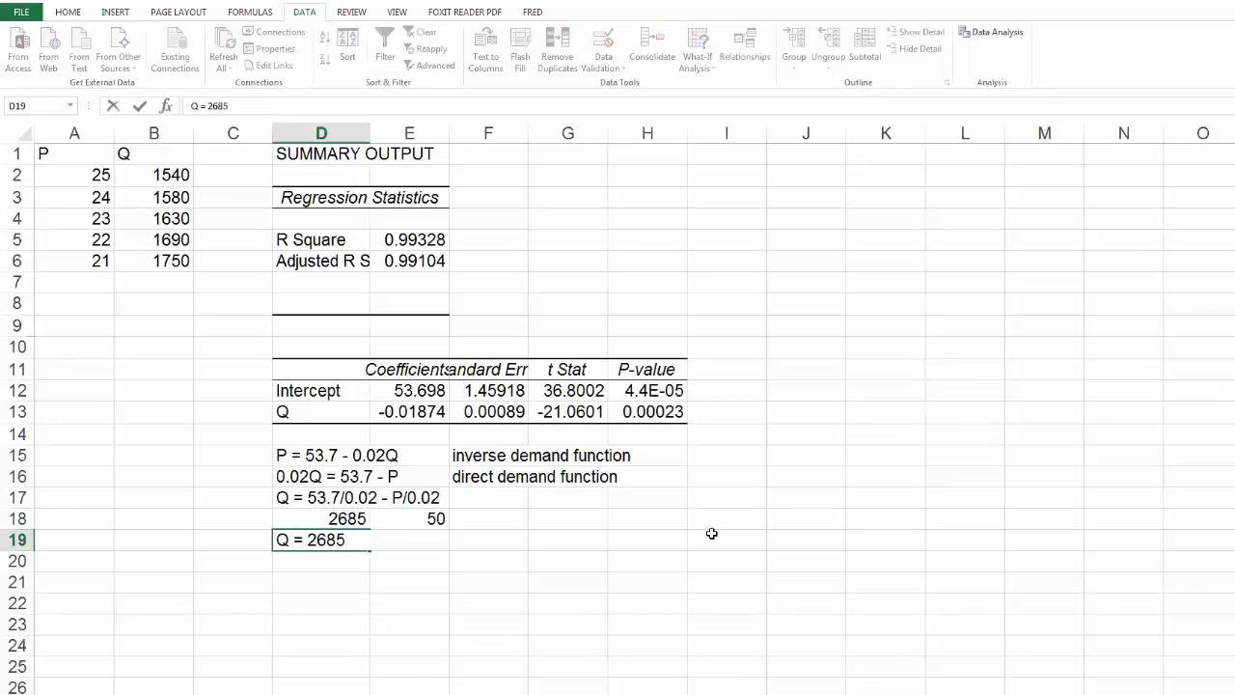
pyautogui.write(' - 50P')
pyautogui.press('Return')
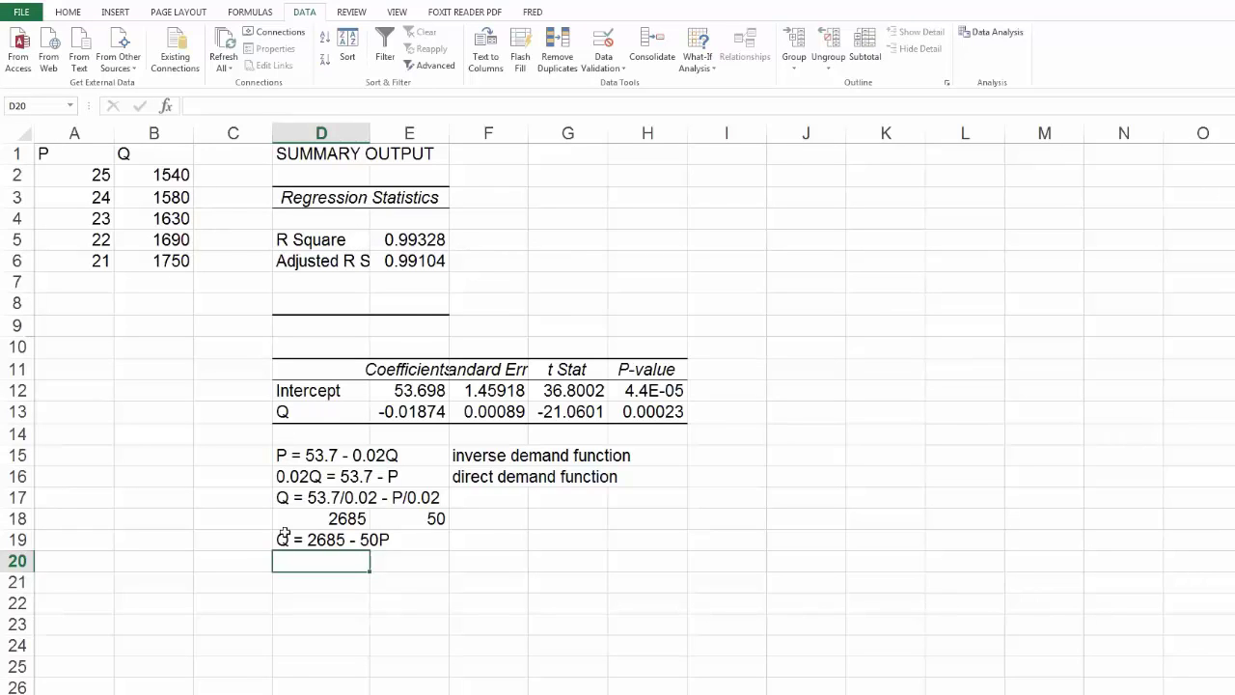
pyautogui.moveTo(153, 160); pyautogui.dragTo(155, 261)
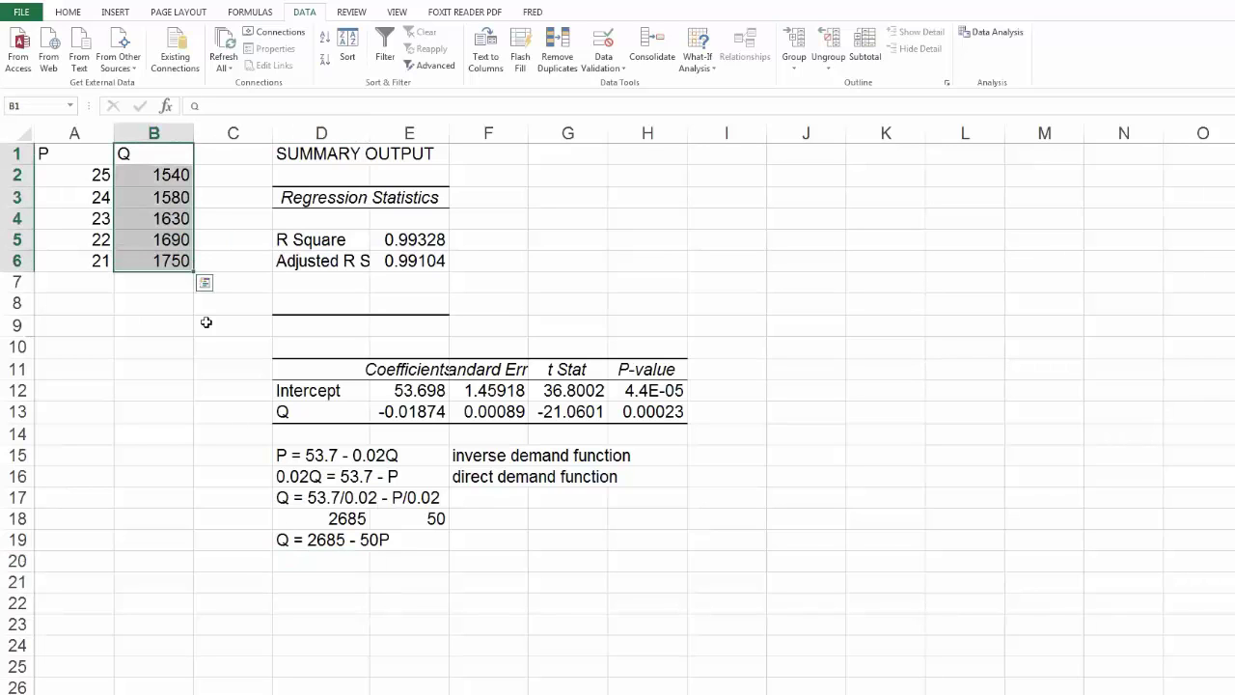
pyautogui.click(75, 157)
pyautogui.moveTo(77, 201); pyautogui.dragTo(85, 259)
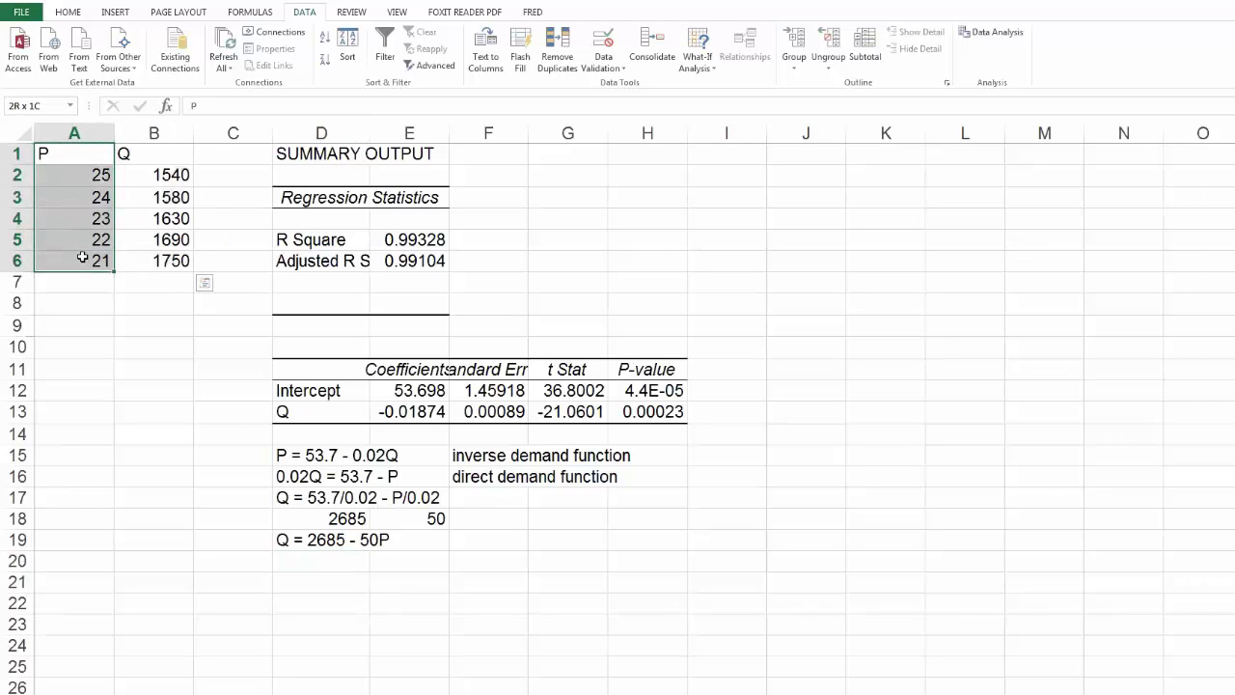
pyautogui.click(164, 347)
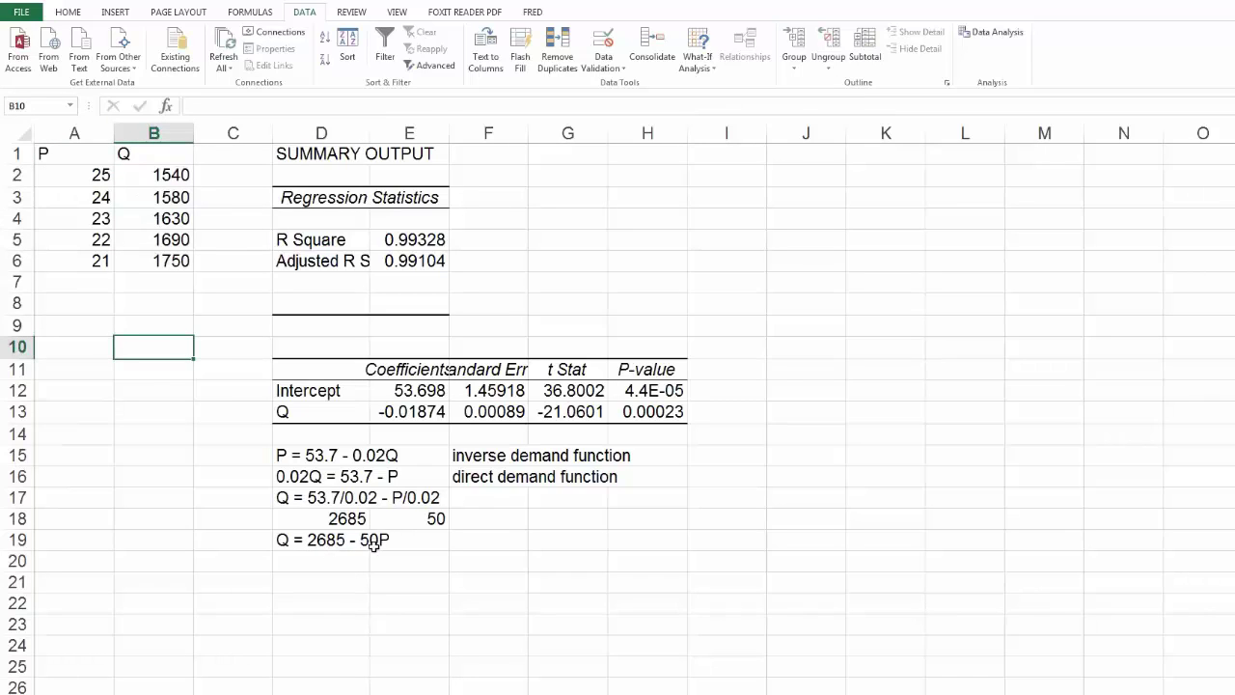
# Consult the assignment's calculus question in Word, label D21 "Find dQ/dP" in the Excel sheet and enter the derivative -50 in E21.
pyautogui.click(323, 580)
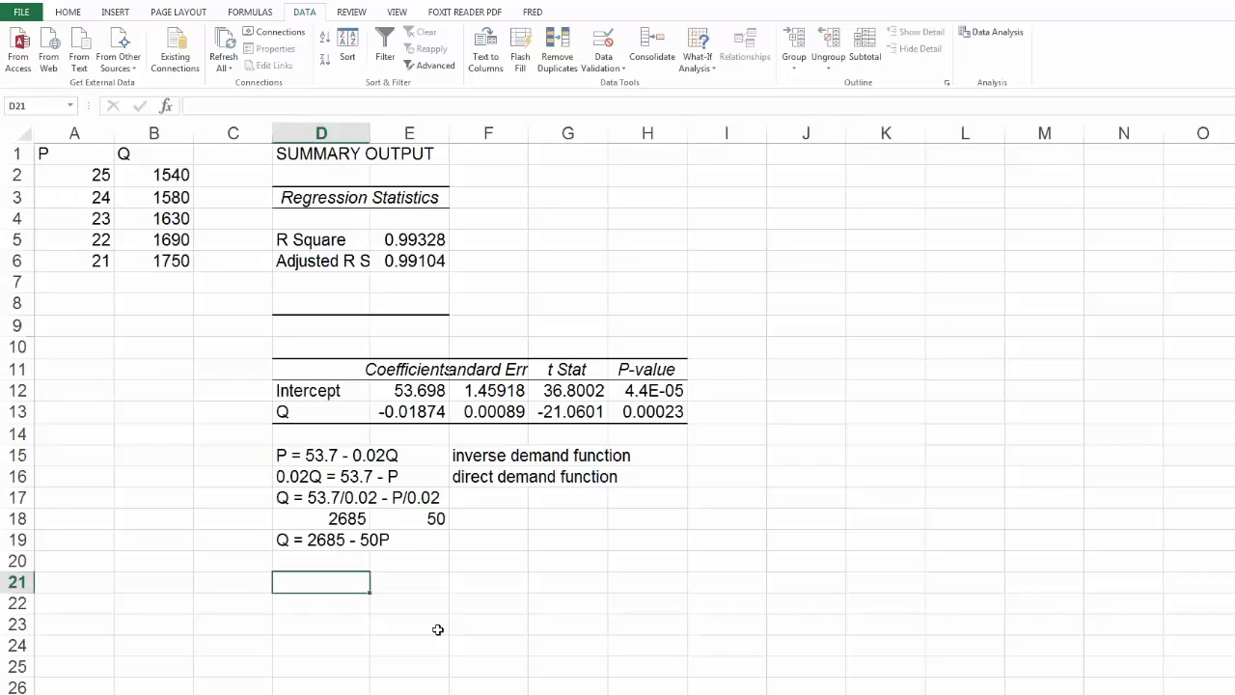
pyautogui.hotkey('alt', 'Tab')
pyautogui.write('Find ')
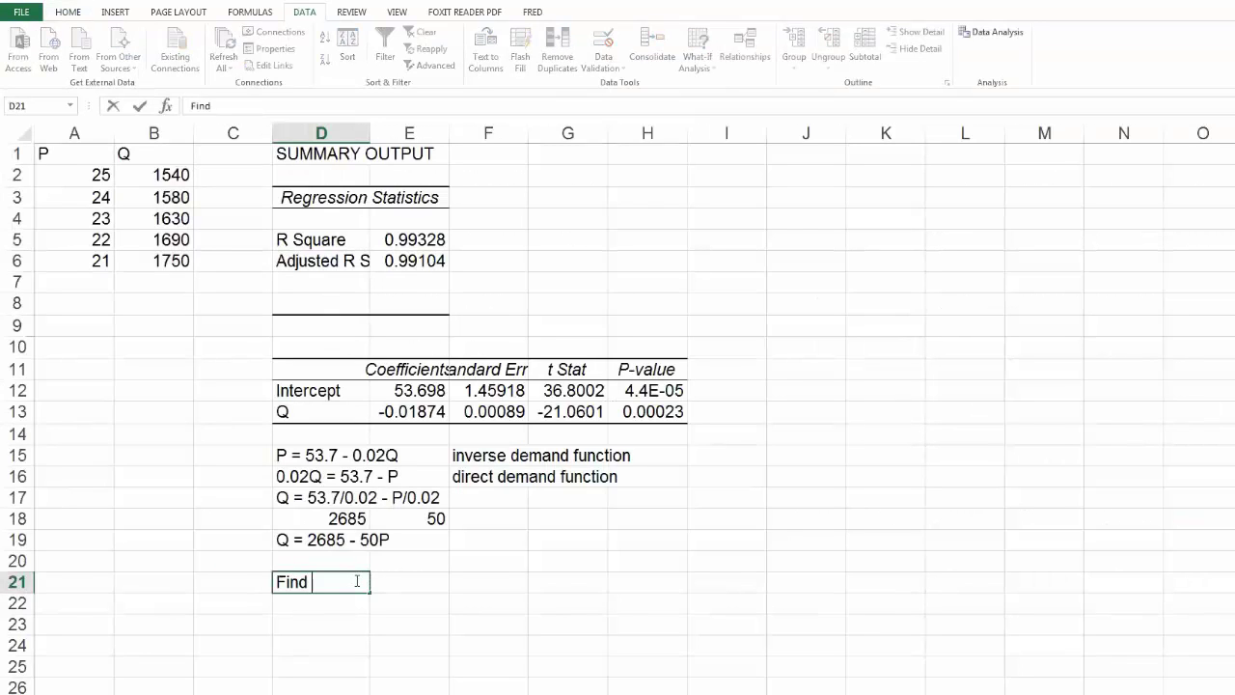
pyautogui.write('dQ/dP')
pyautogui.press('Tab')
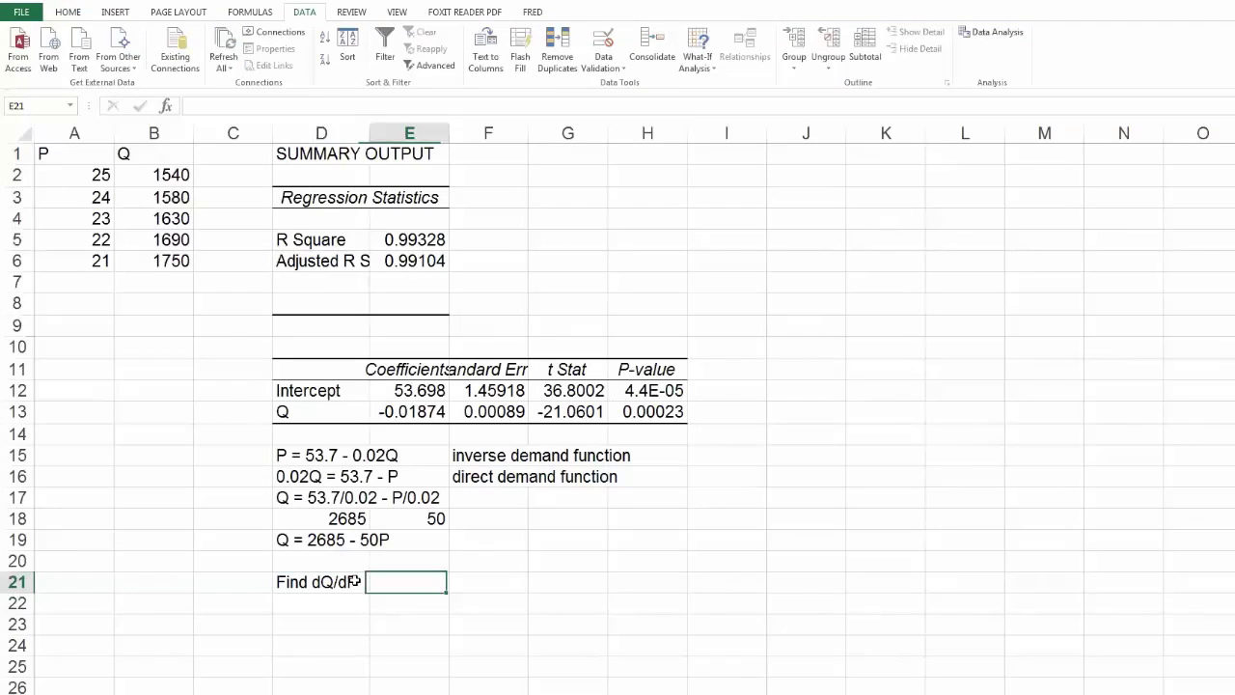
pyautogui.hotkey('alt', 'Tab')
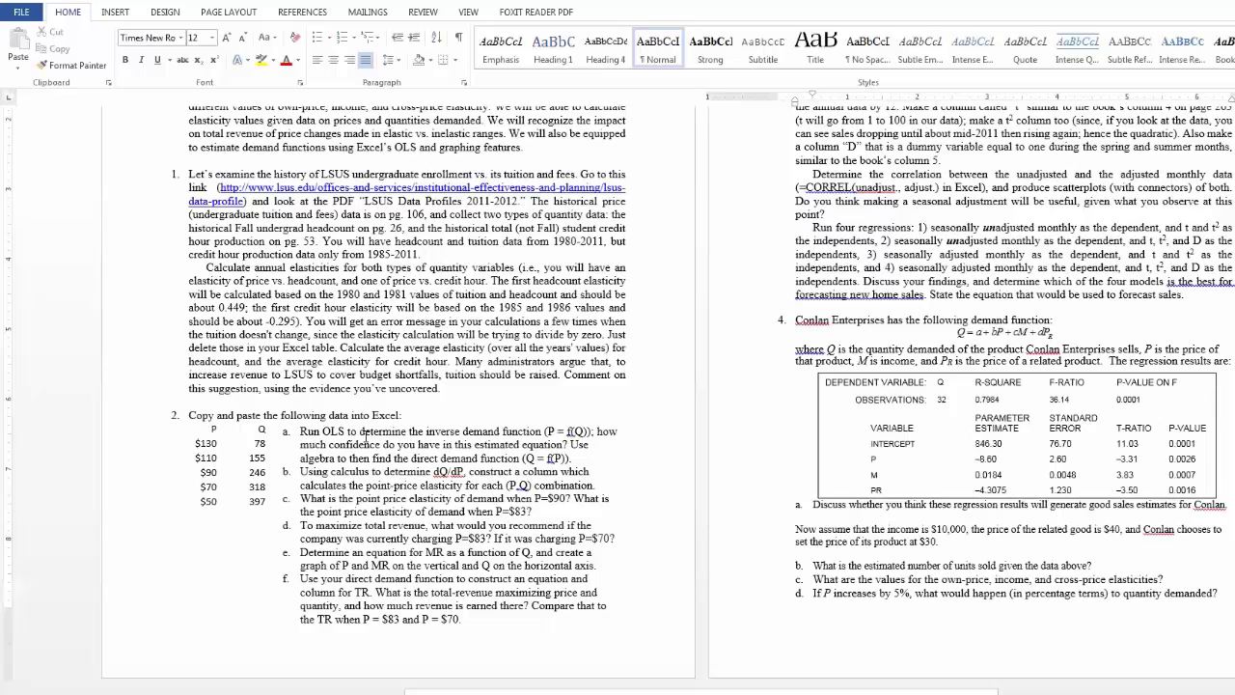
pyautogui.hotkey('alt', 'Tab')
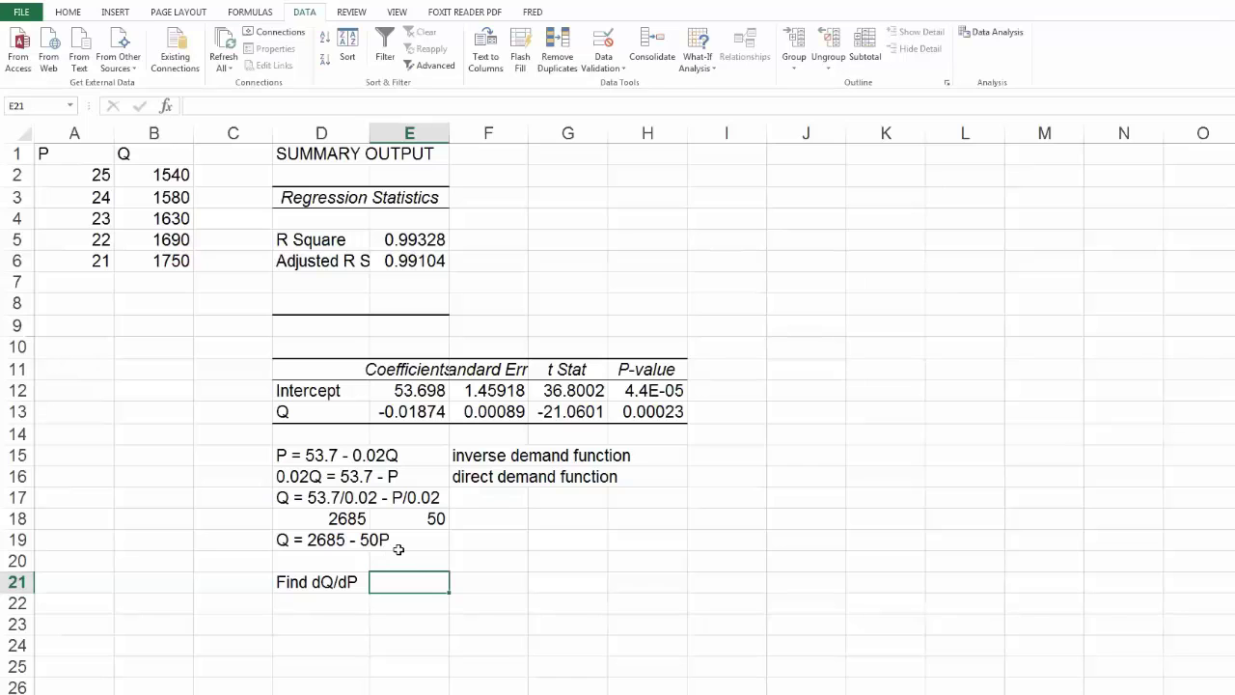
pyautogui.write('-3.50')
pyautogui.press('Return')
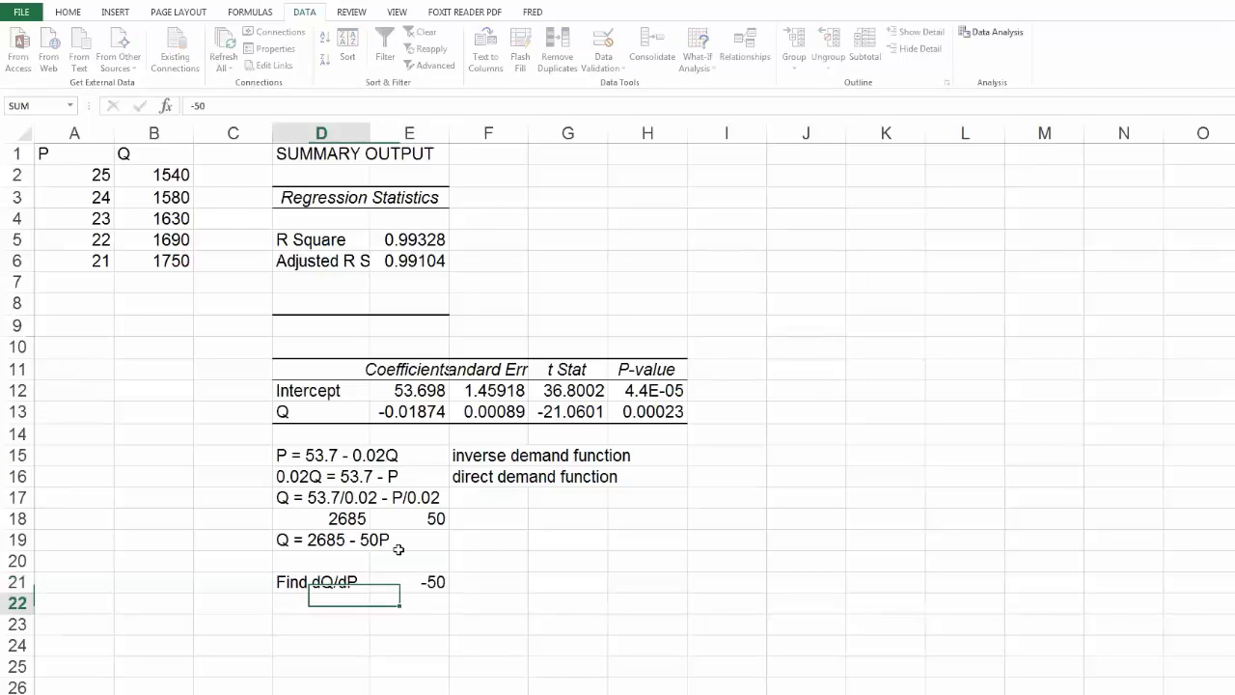
# Check the elasticity question in the Word assignment, label D22 "point price elast" in Excel and write the formula text dQ/dP * P/Q in F22.
pyautogui.hotkey('alt', 'Tab')
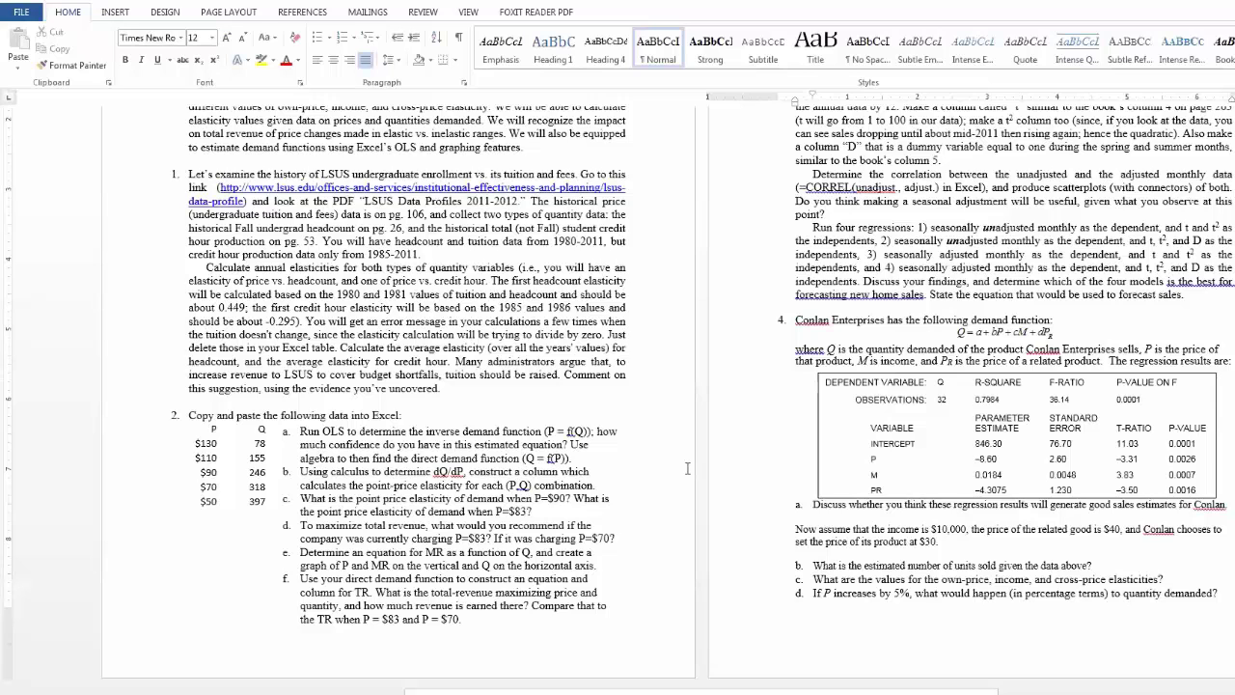
pyautogui.hotkey('alt', 'Tab')
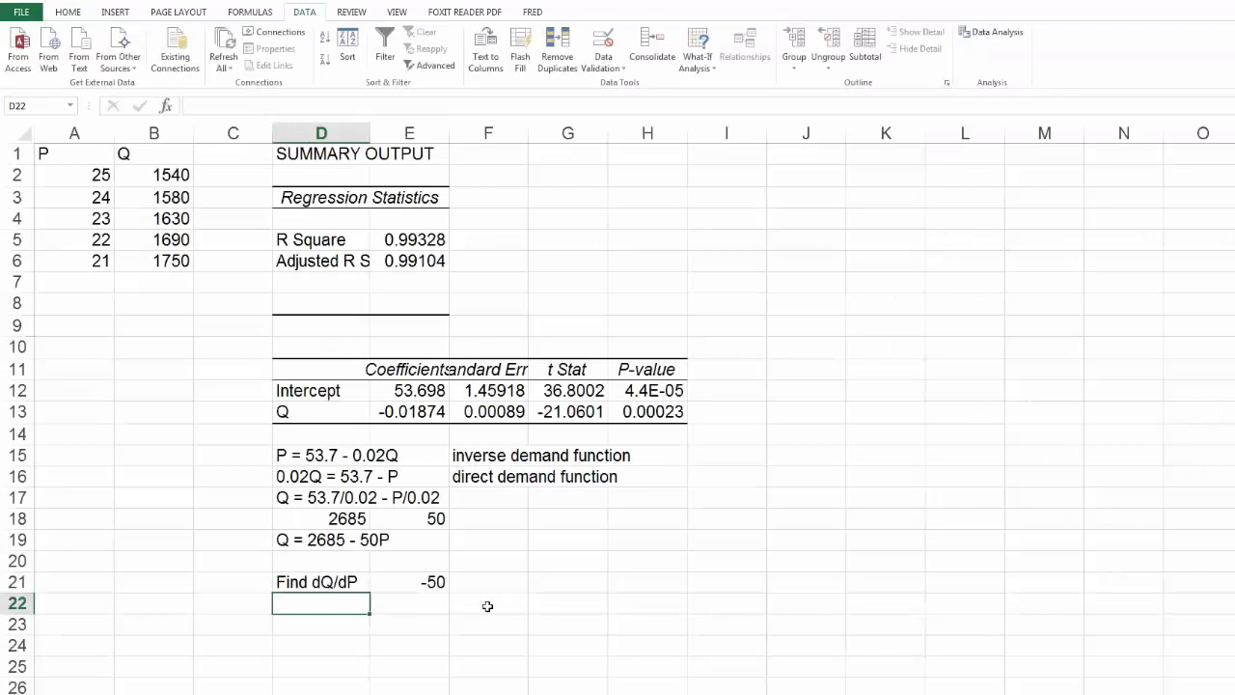
pyautogui.write('point price elast')
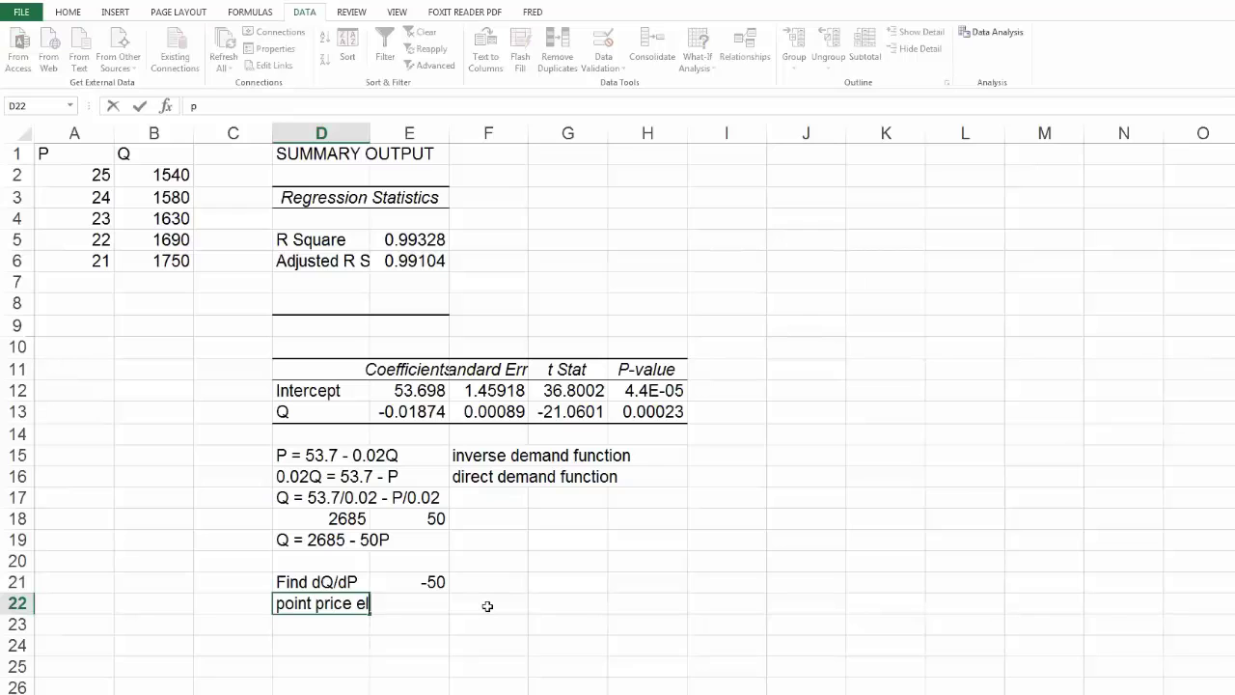
pyautogui.press('Tab')
pyautogui.press('Tab')
pyautogui.write('dQ')
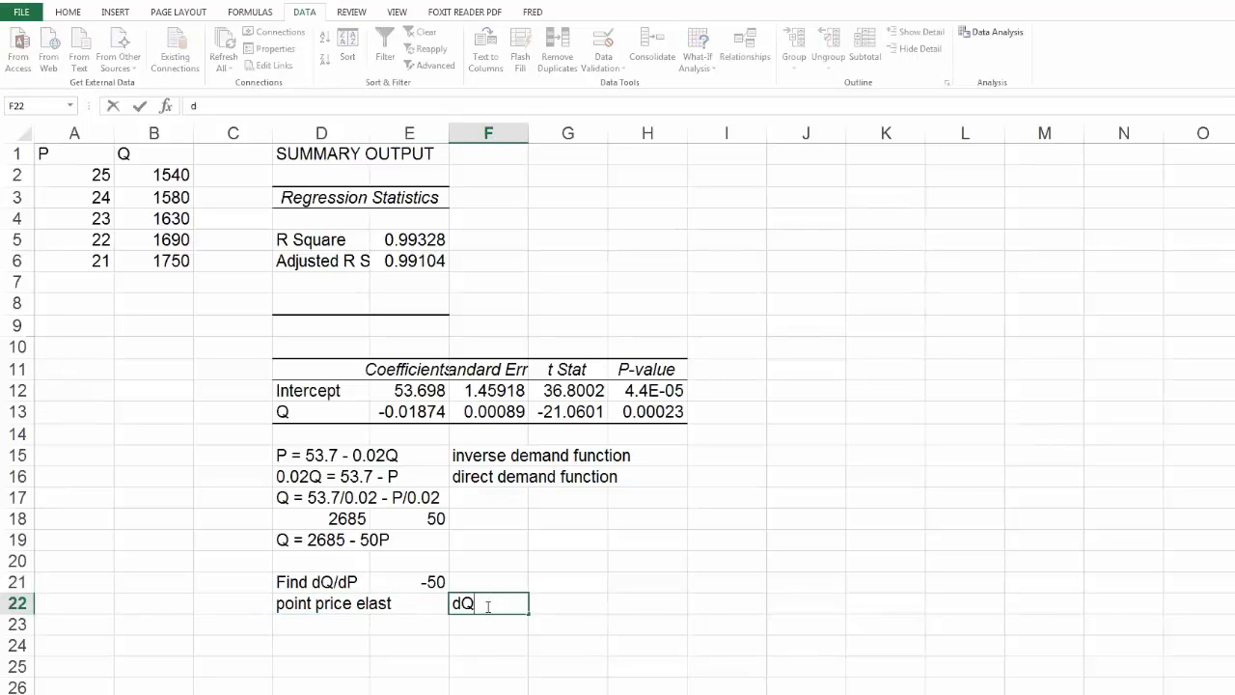
pyautogui.write('/dP *')
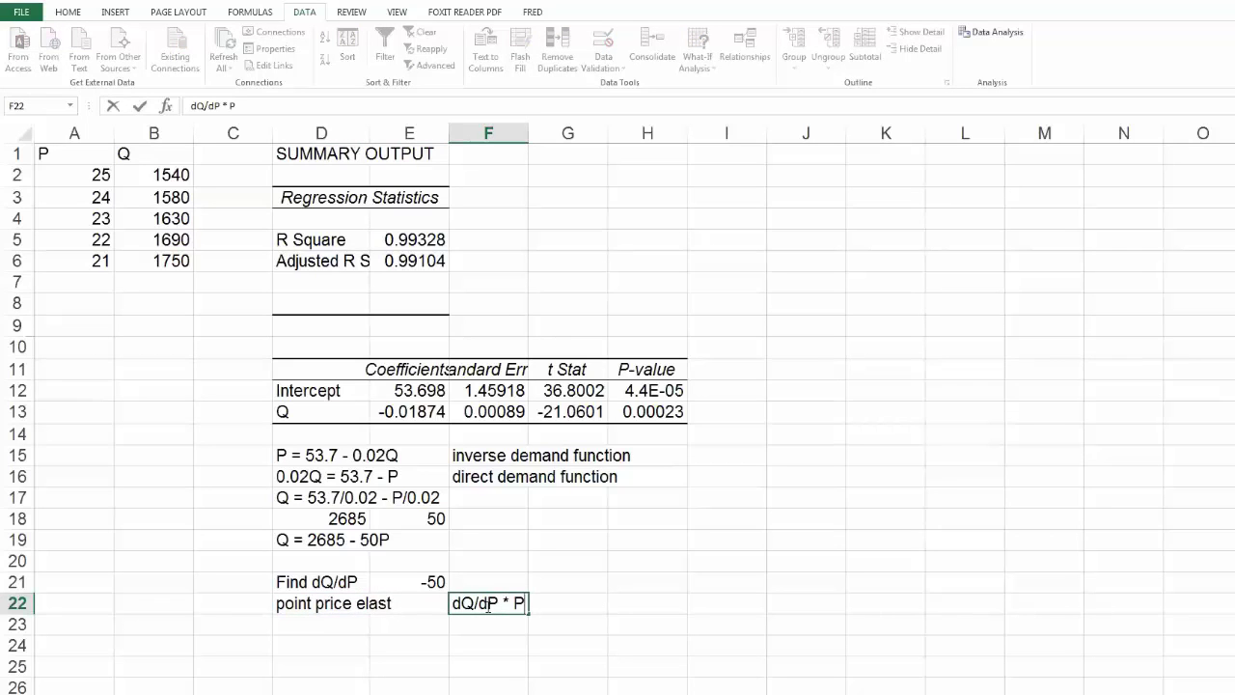
pyautogui.write(' P/Q')
pyautogui.press('Return')
pyautogui.click(483, 628)
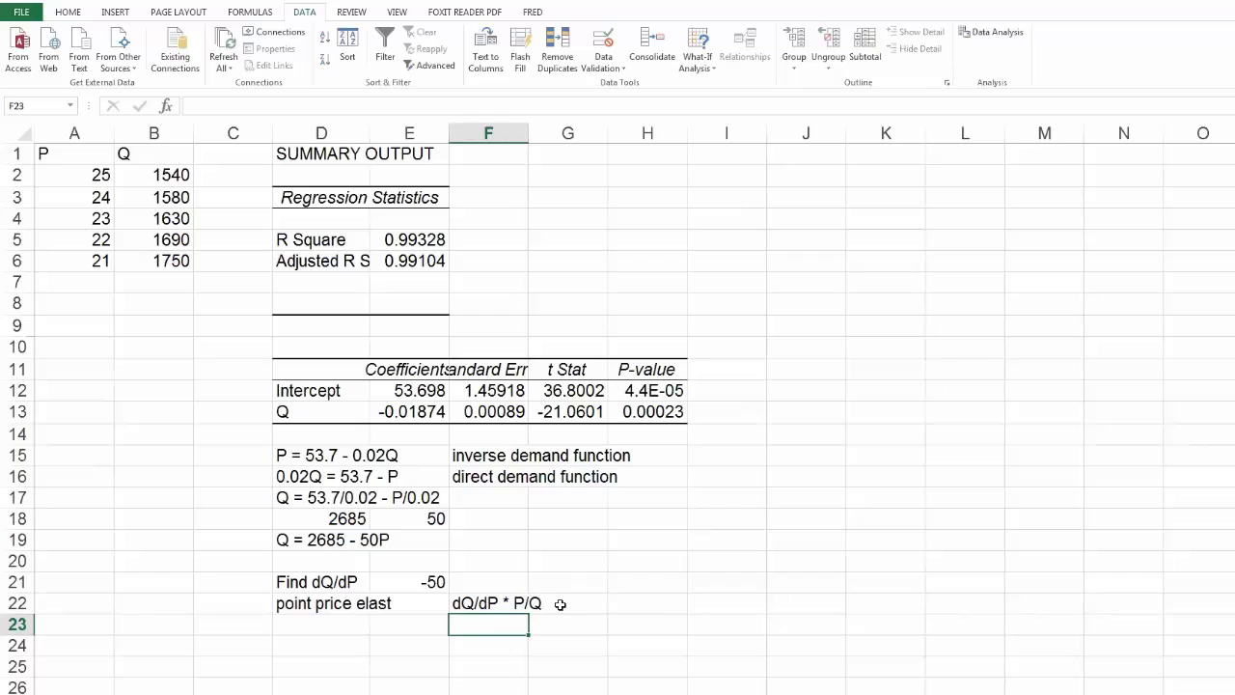
# Add the column header "pt P elast" in C1, next to the P and Q data.
pyautogui.click(400, 579)
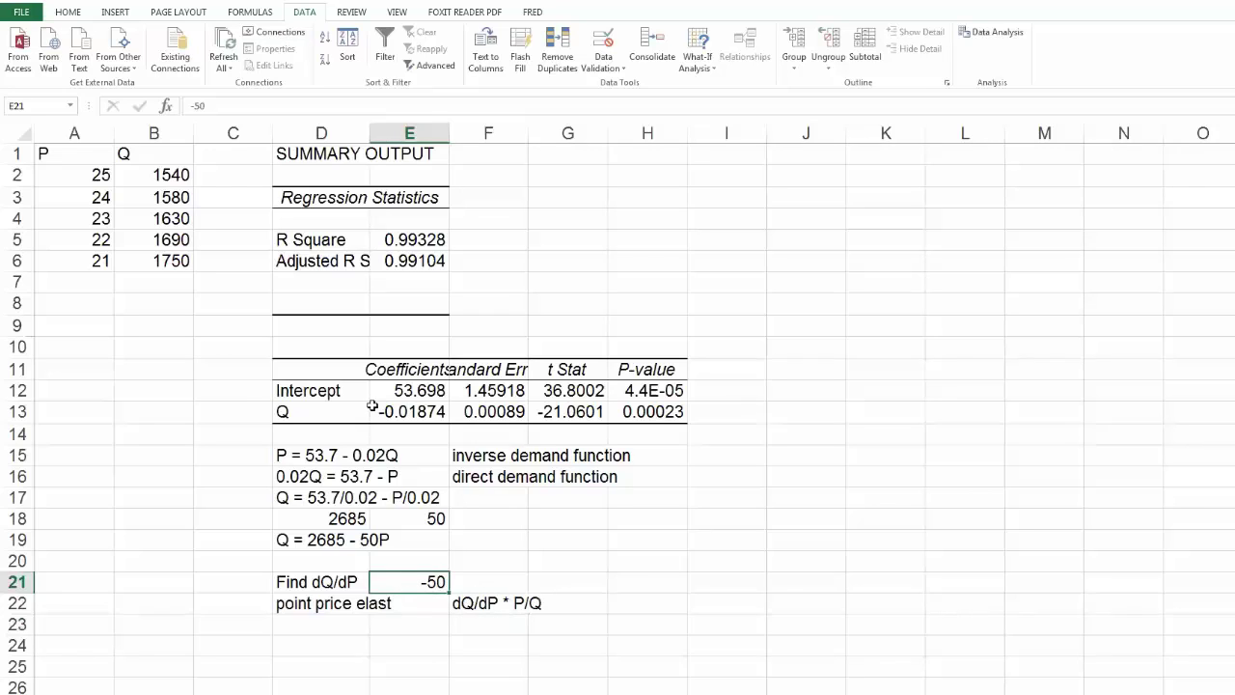
pyautogui.click(245, 173)
pyautogui.press('Up')
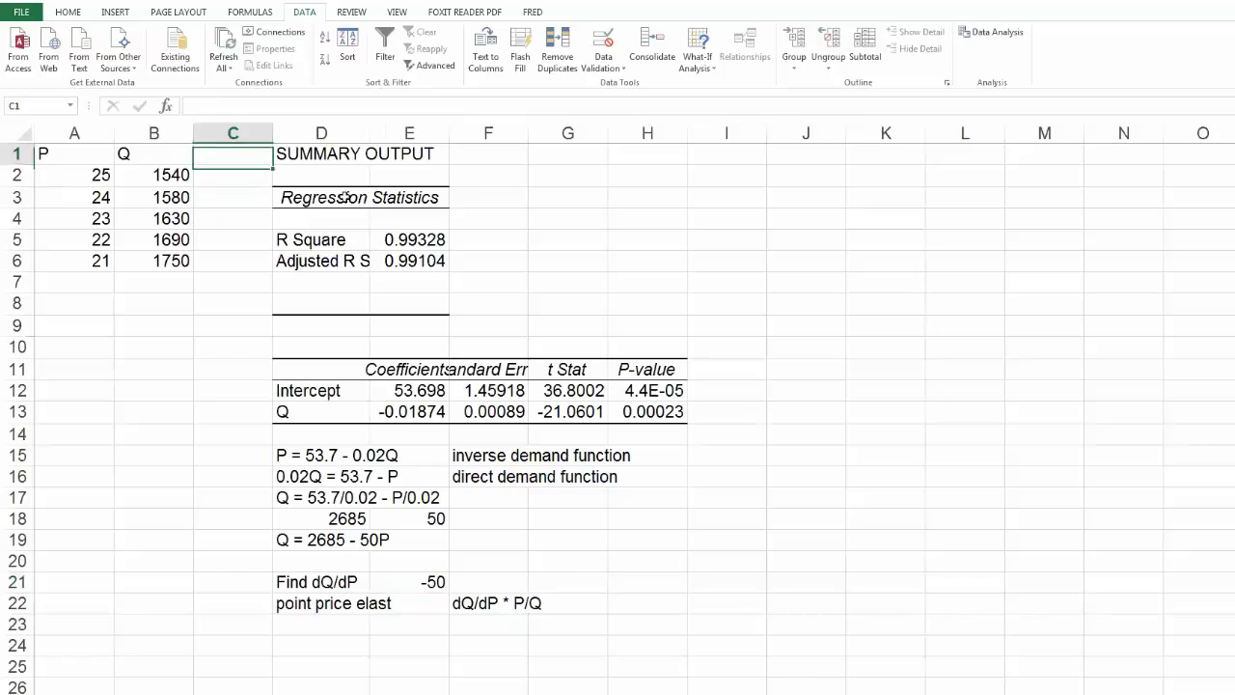
pyautogui.write('pt pr')
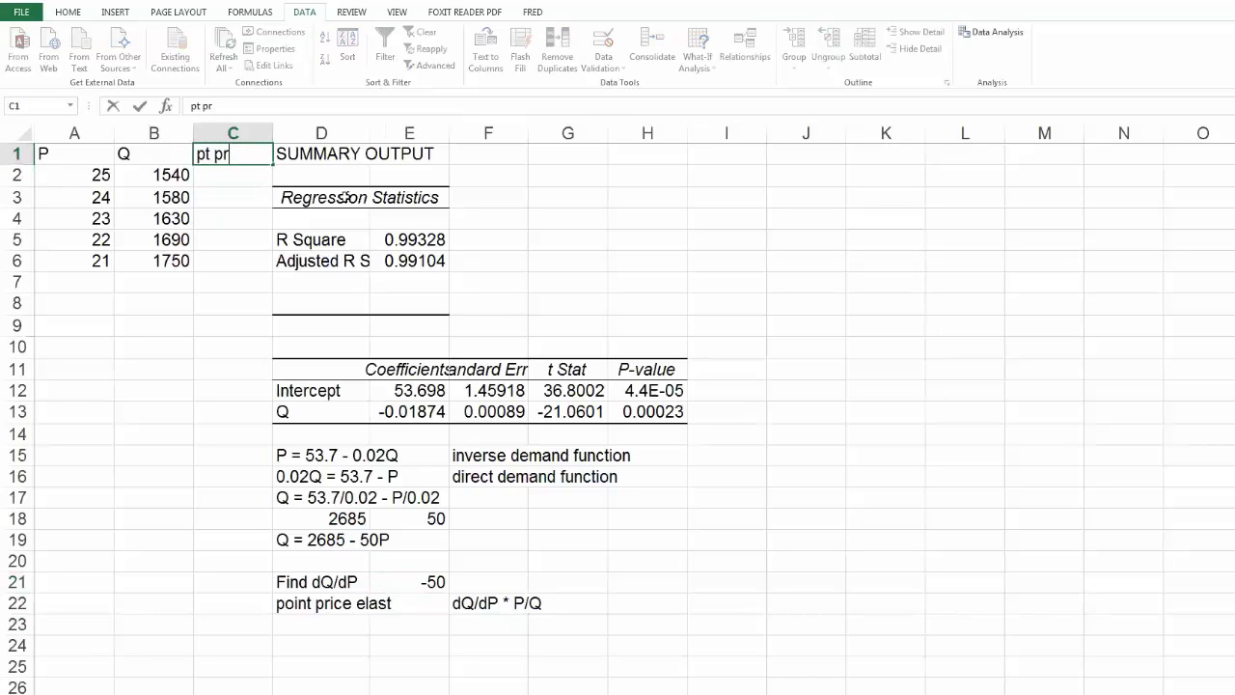
pyautogui.press('BackSpace')
pyautogui.press('BackSpace')
pyautogui.write('P elast')
pyautogui.press('Return')
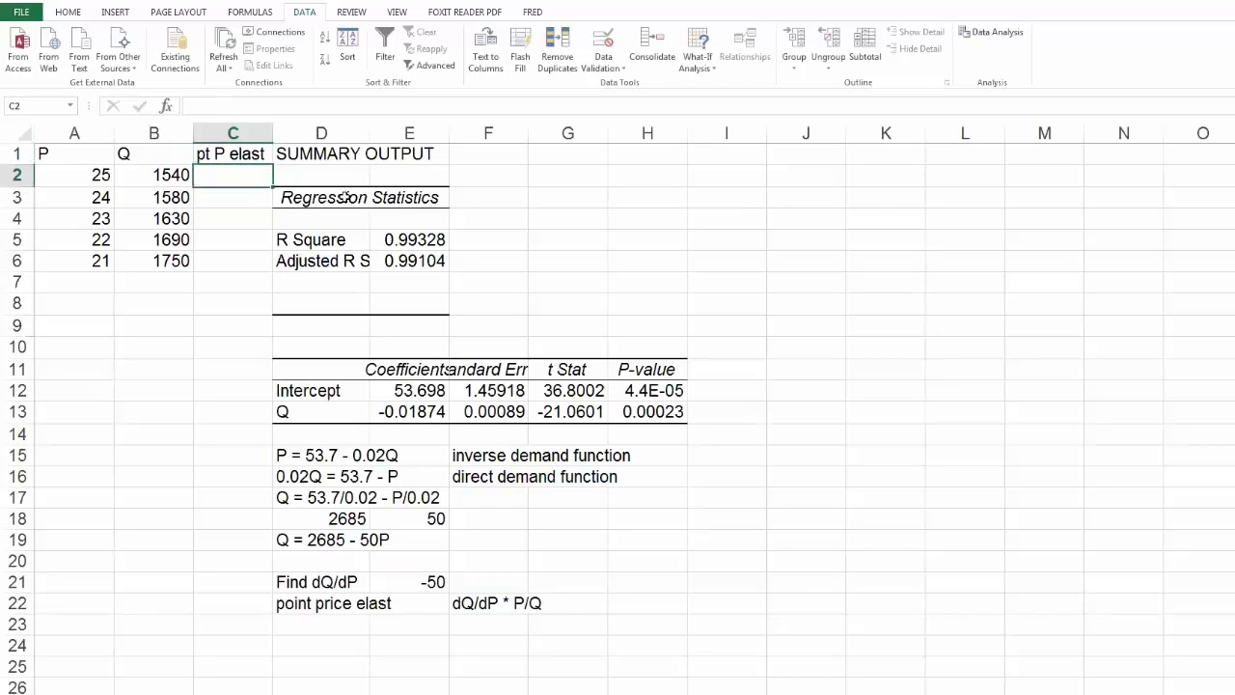
# Calculate the point price elasticity for the first price-quantity pair in C2 with =-50*(A2/B2).
pyautogui.write('=-50')
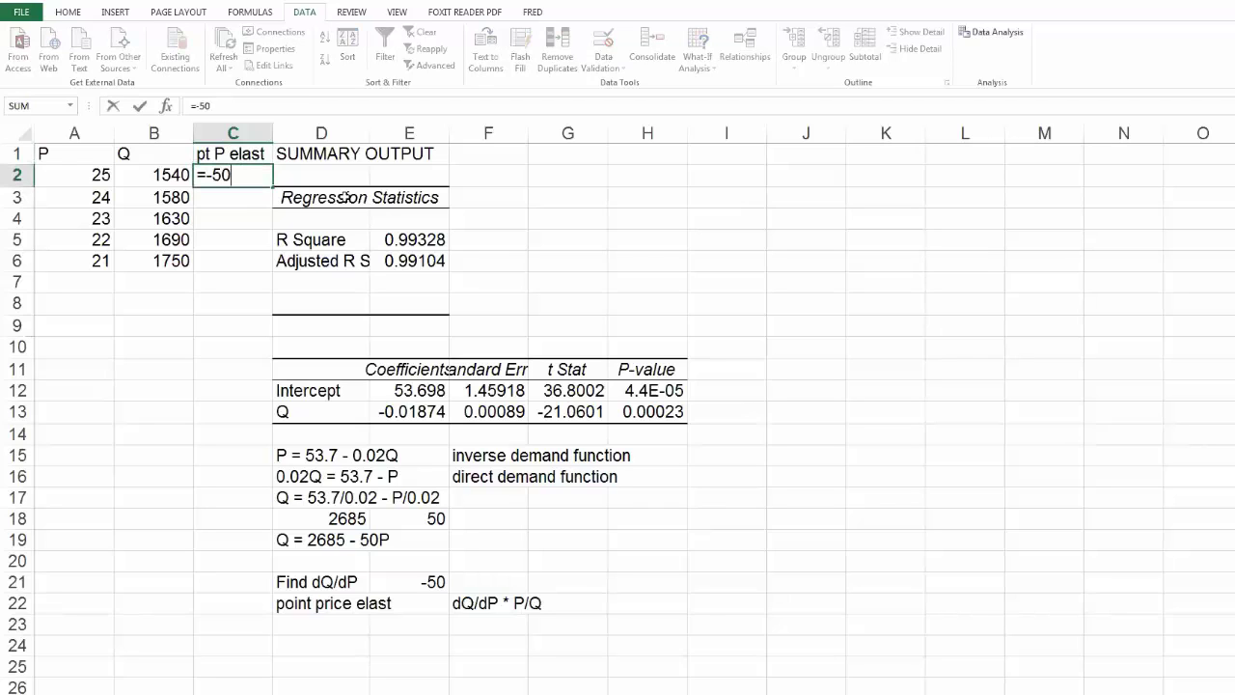
pyautogui.write('*(')
pyautogui.click(78, 177)
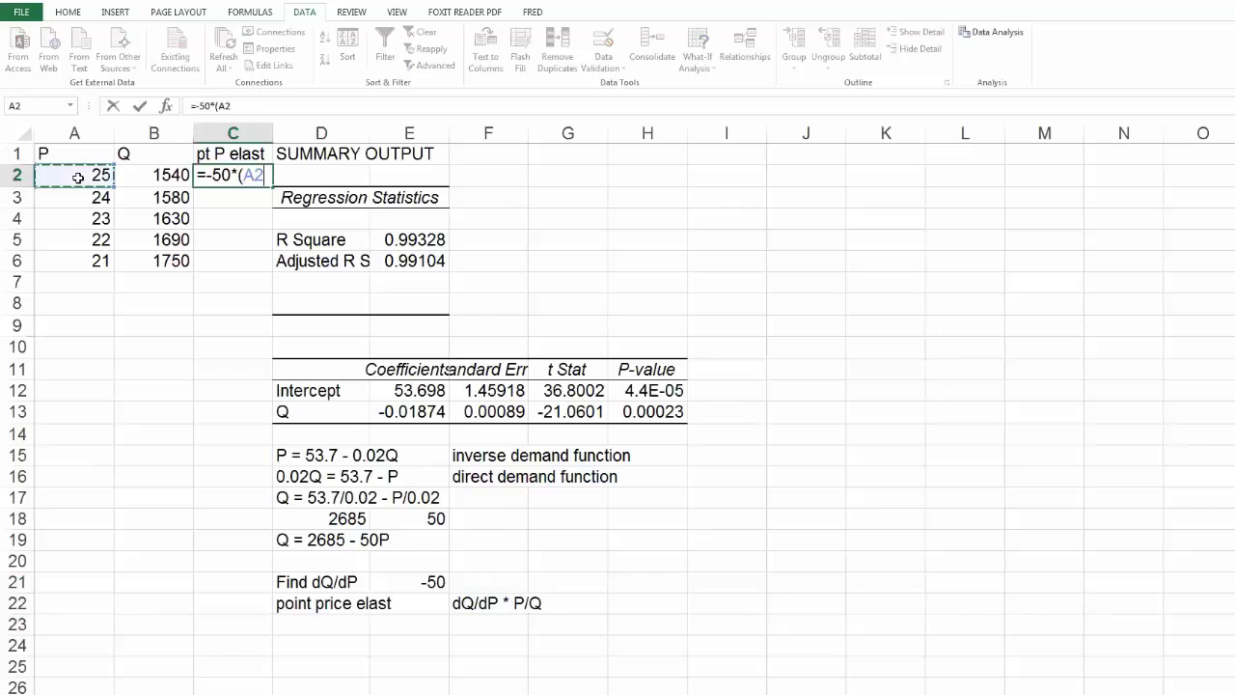
pyautogui.write('/')
pyautogui.click(135, 176)
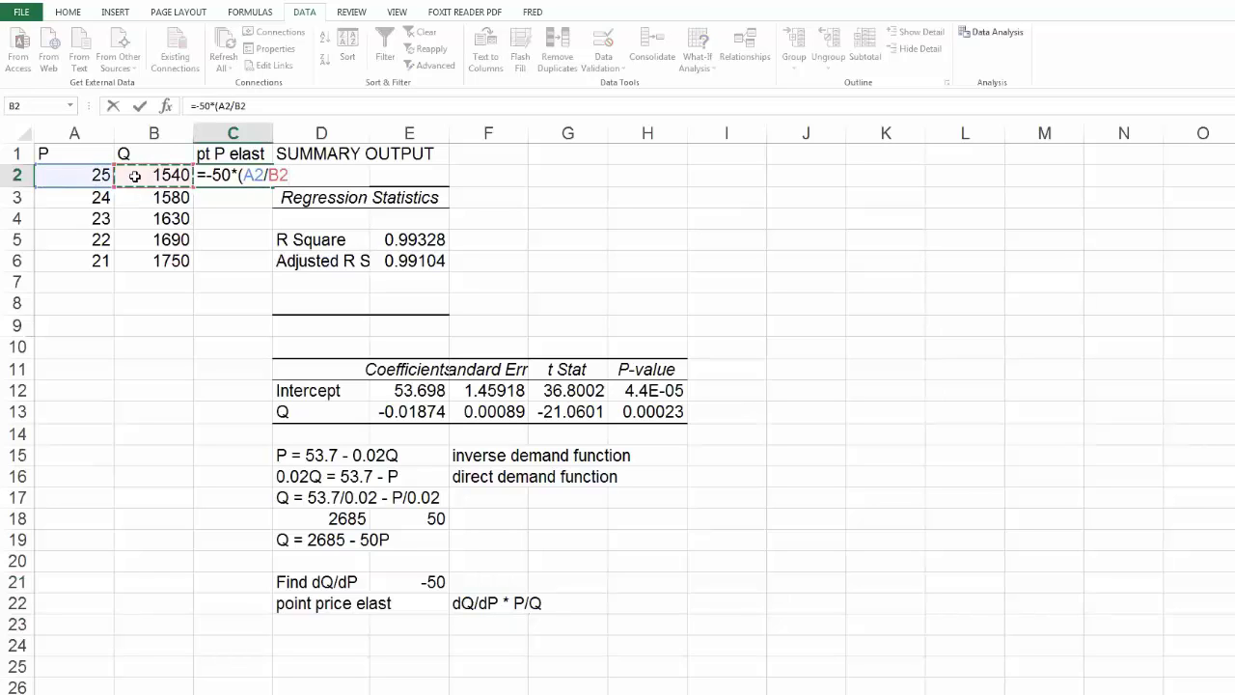
pyautogui.write(')')
pyautogui.press('Return')
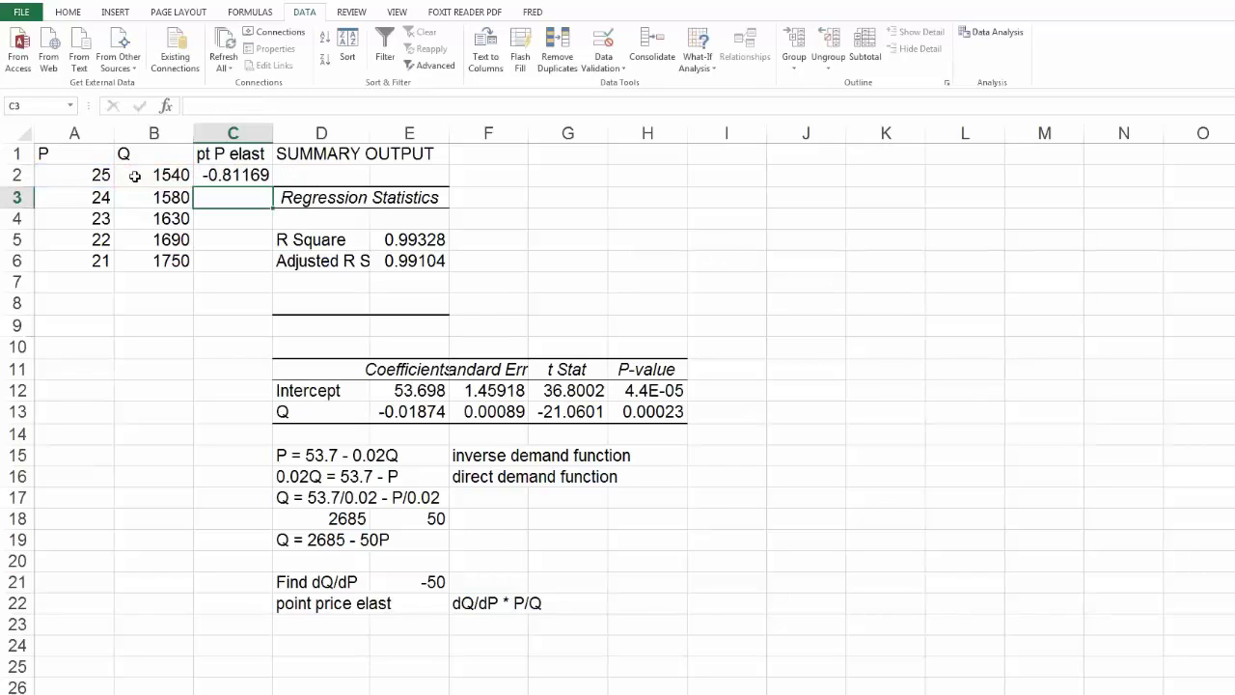
pyautogui.press('Up')
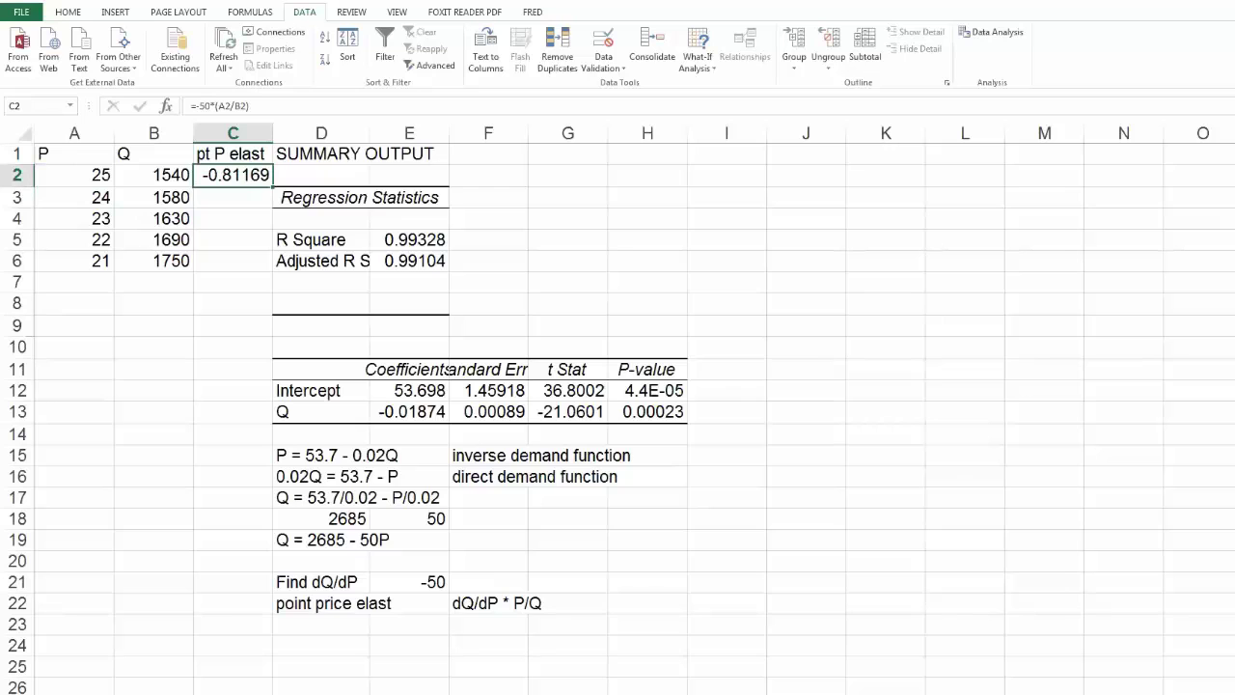
# Consult the assignment questions in Word and relocate the "direct demand function" label in Excel from F16 to F19, beside the simplified equation.
pyautogui.hotkey('alt', 'Tab')
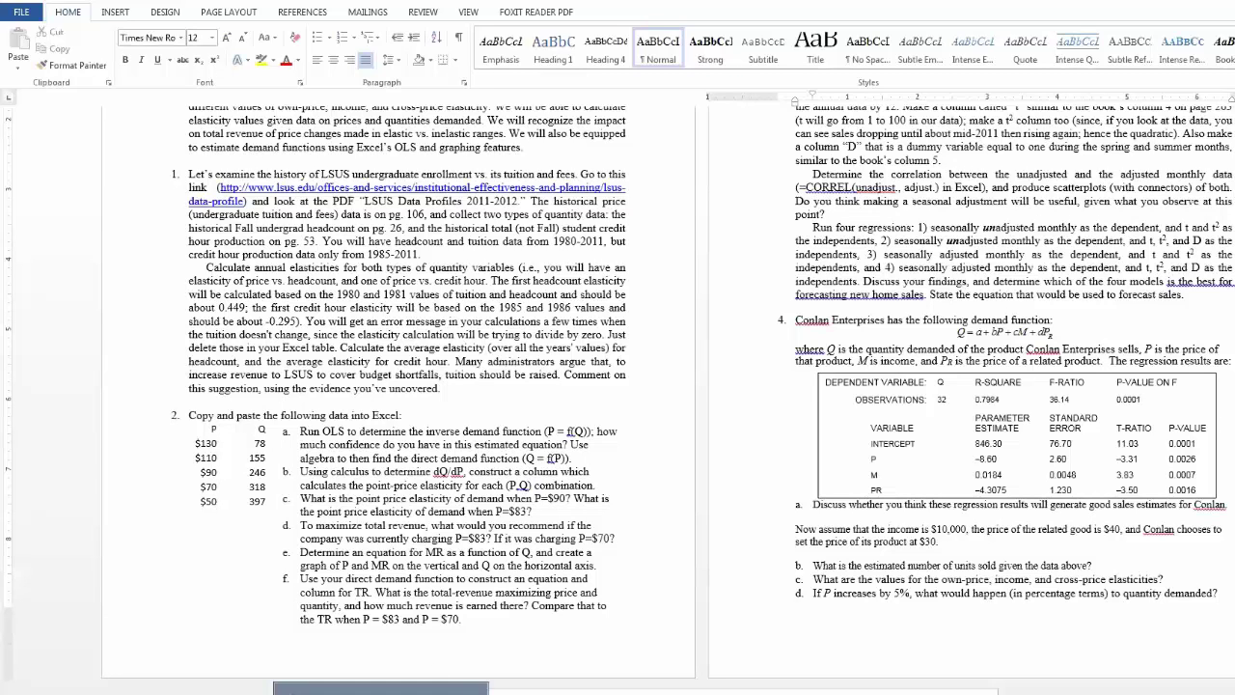
pyautogui.hotkey('alt', 'Tab')
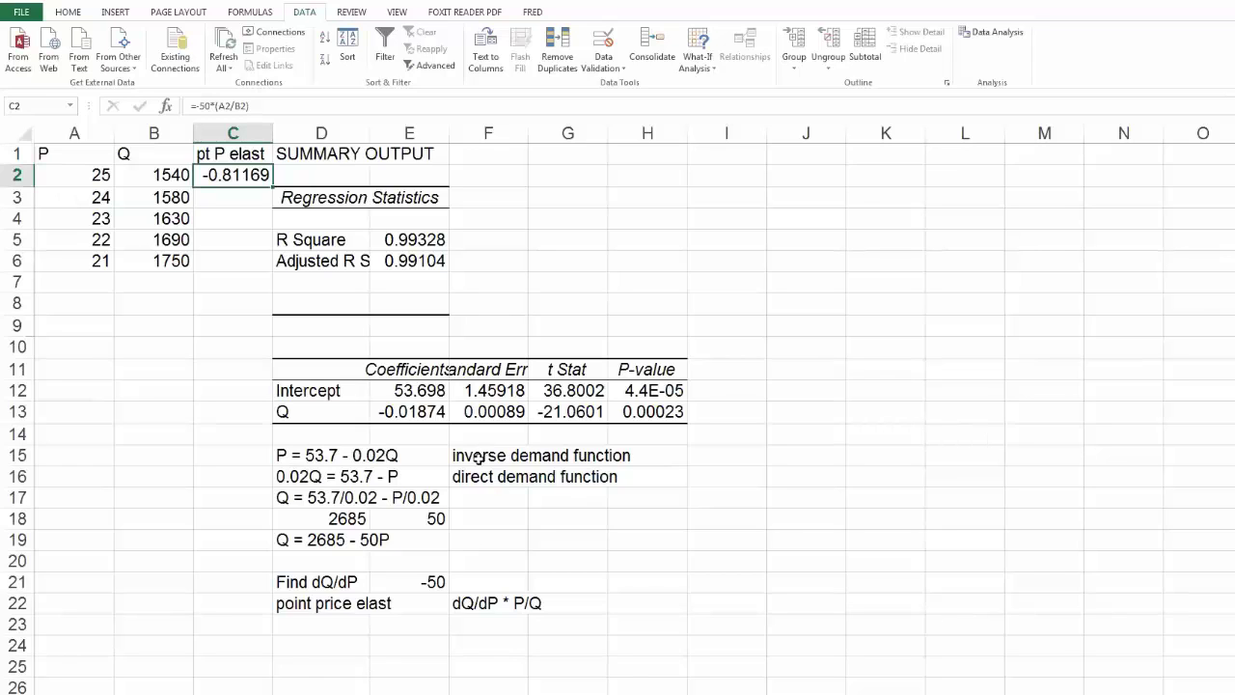
pyautogui.click(487, 494)
pyautogui.click(489, 482)
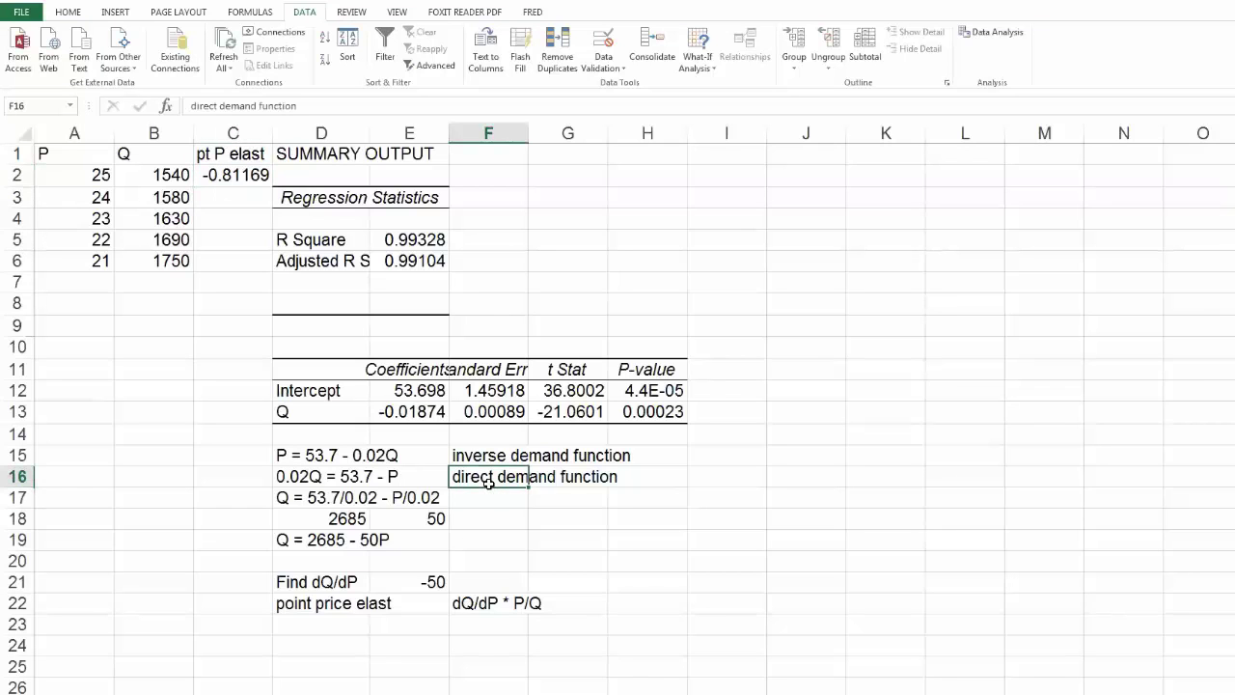
pyautogui.hotkey('ctrl', 'x')
pyautogui.press('Down')
pyautogui.press('Down')
pyautogui.press('Down')
pyautogui.hotkey('ctrl', 'v')
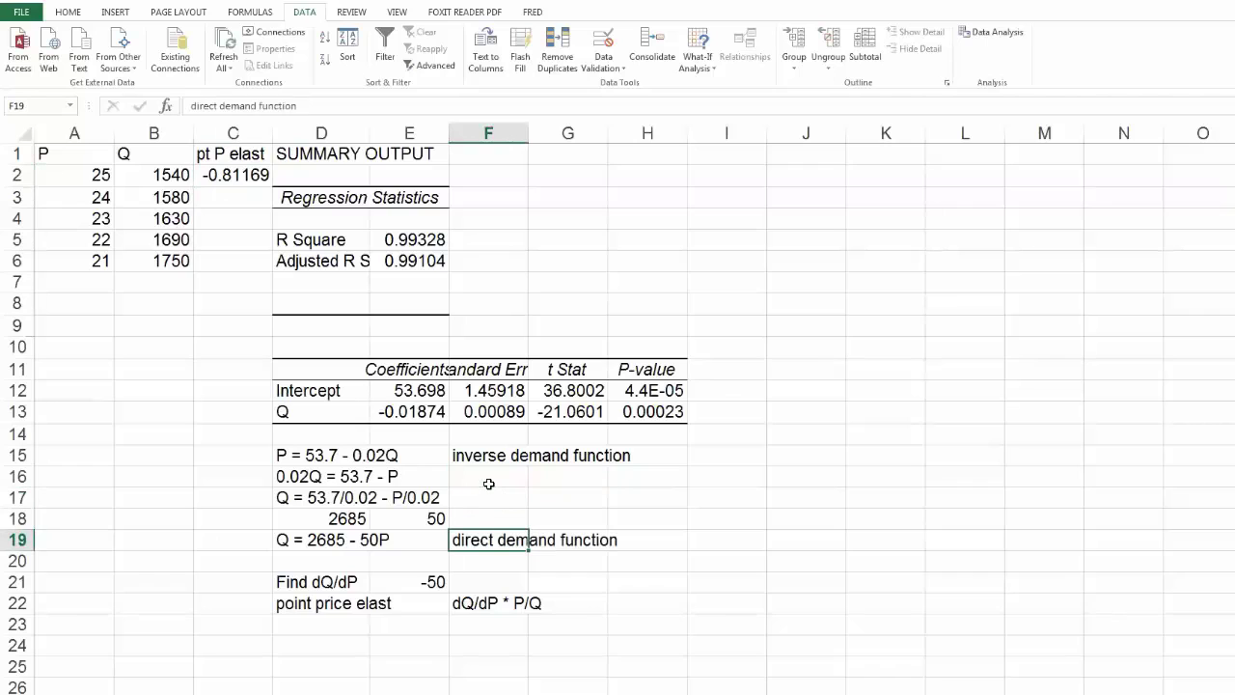
pyautogui.press('Right')
pyautogui.press('Up')
pyautogui.press('Left')
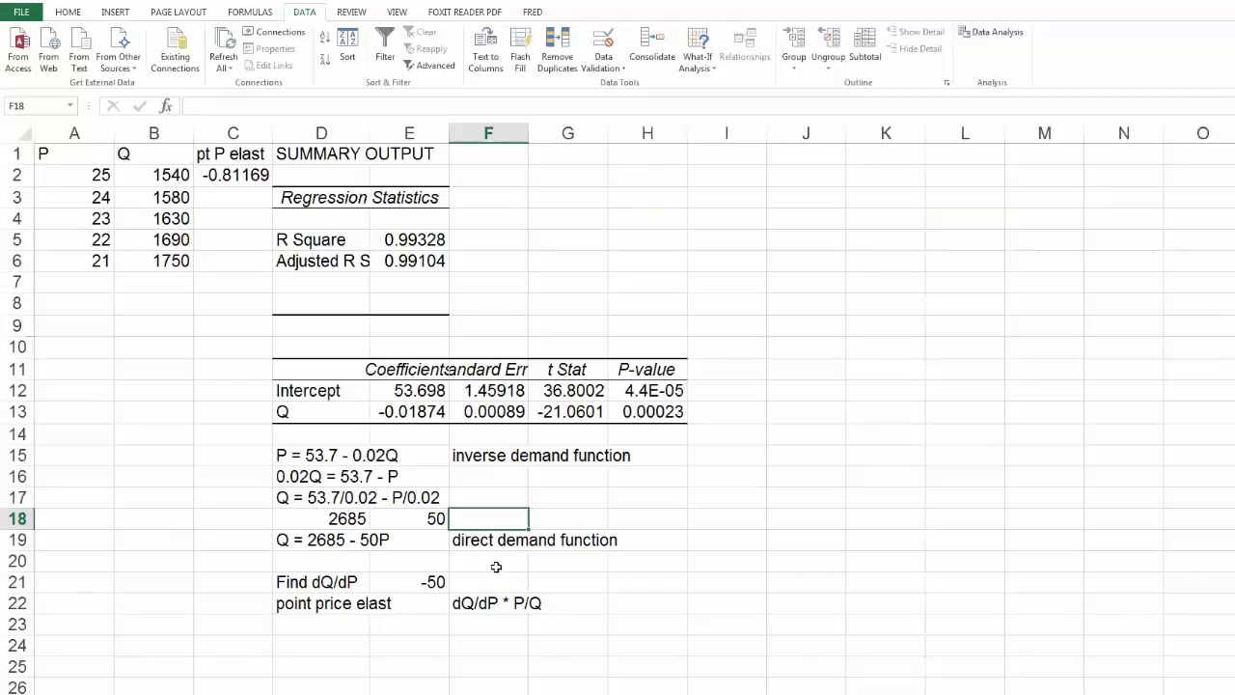
# Write the question "If P=$19, then Q = ?" in D24.
pyautogui.click(348, 635)
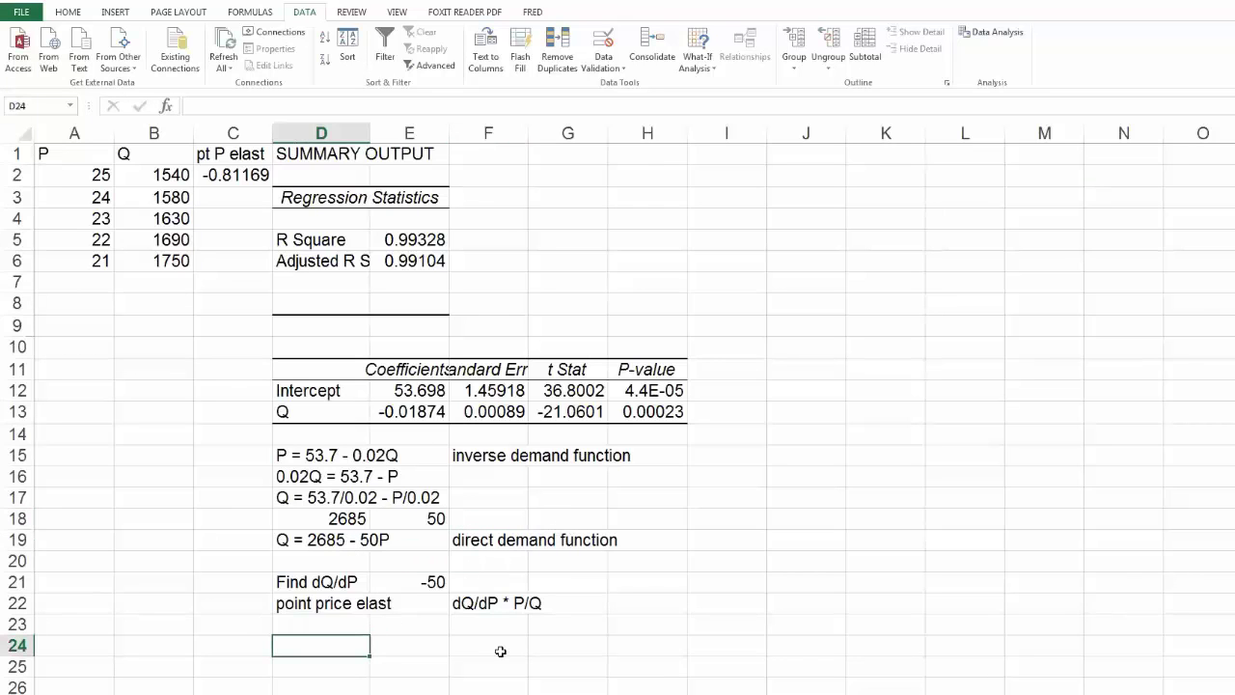
pyautogui.write('If P=$19, then Q')
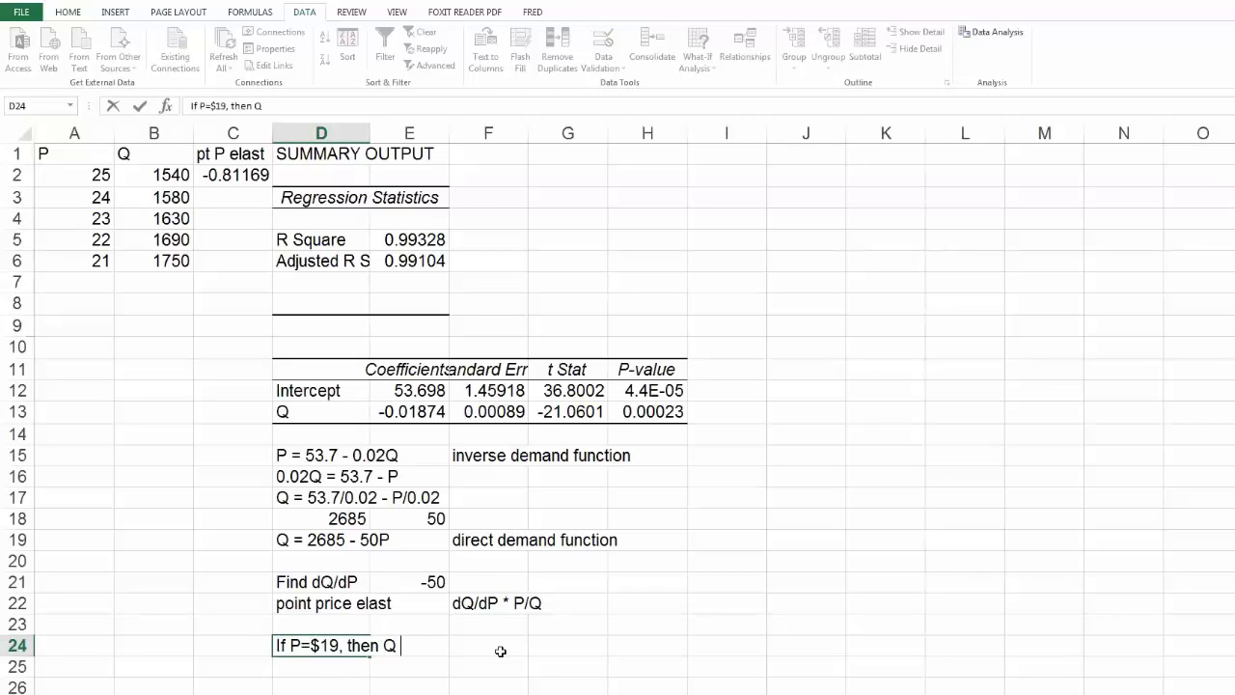
pyautogui.write(' = ?')
pyautogui.press('Return')
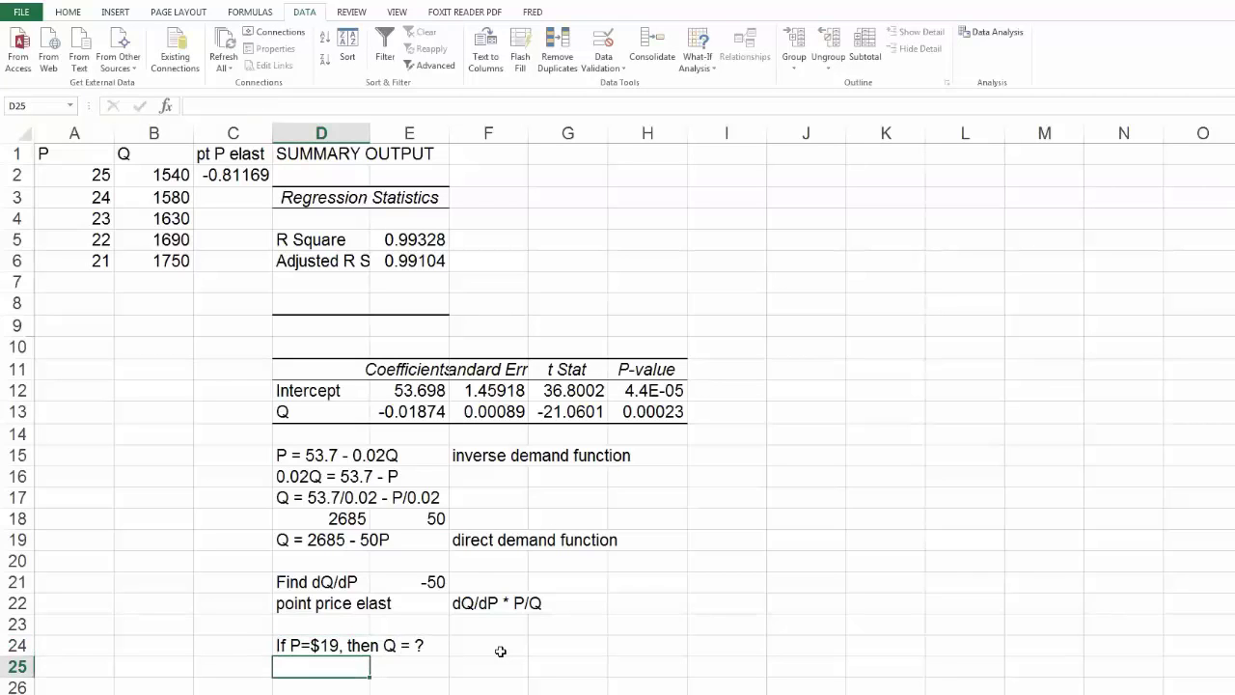
pyautogui.write('=')
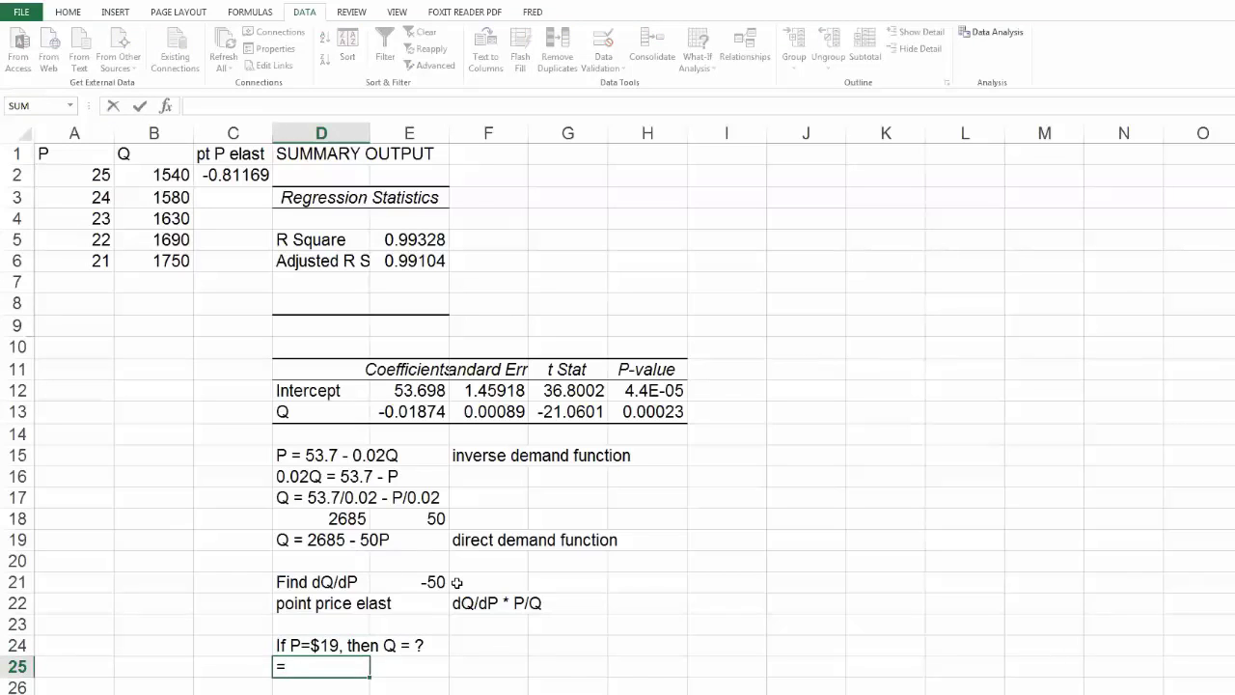
pyautogui.press('Escape')
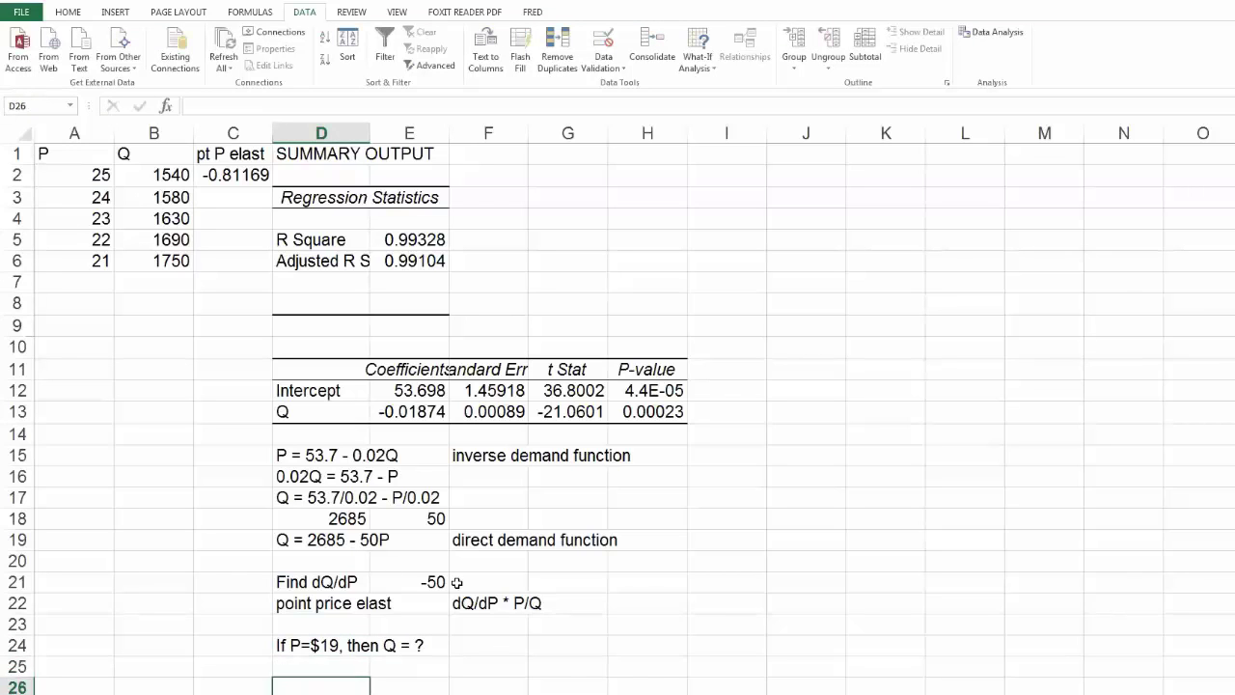
pyautogui.click(359, 522)
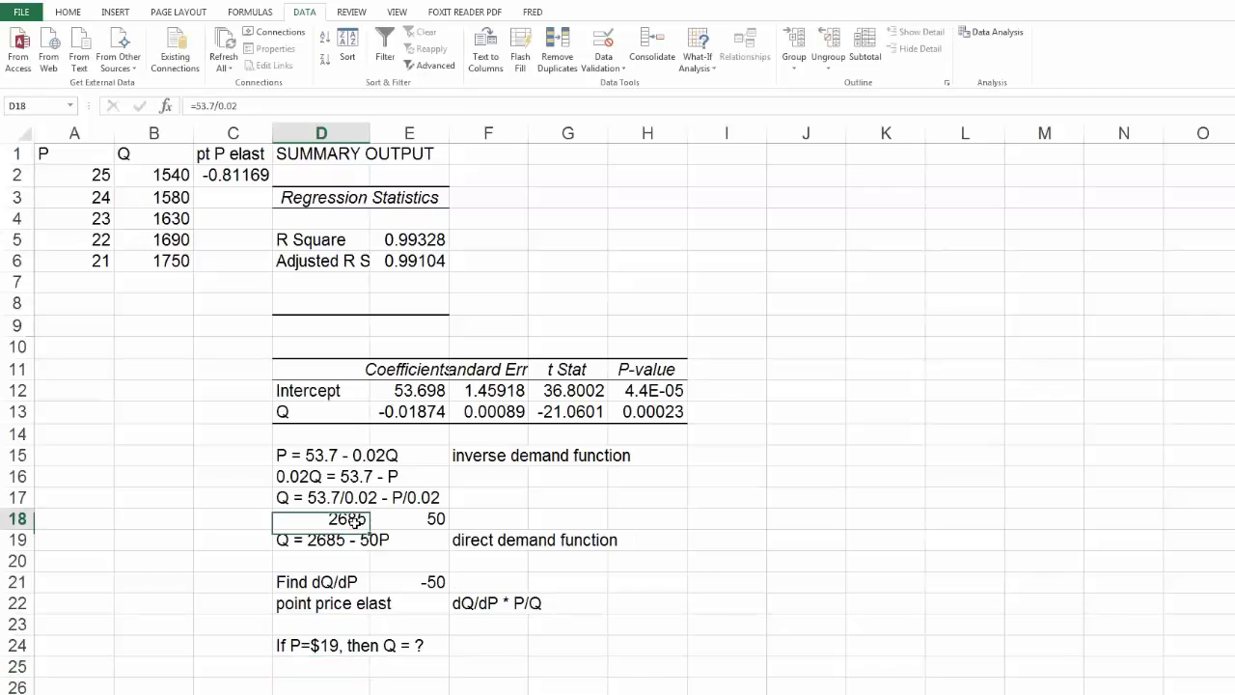
pyautogui.click(404, 513)
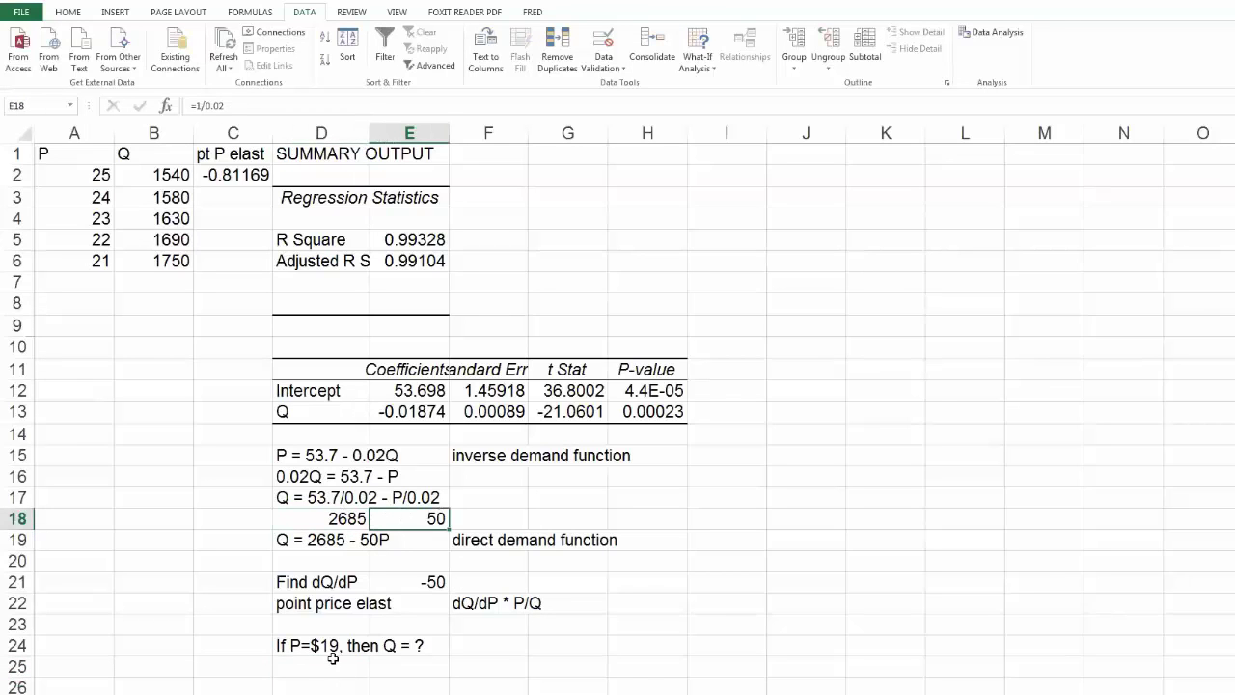
# Calculate the quantity demanded at a price of $19 in D25 with =D18-E18*19.
pyautogui.click(333, 661)
pyautogui.write('=')
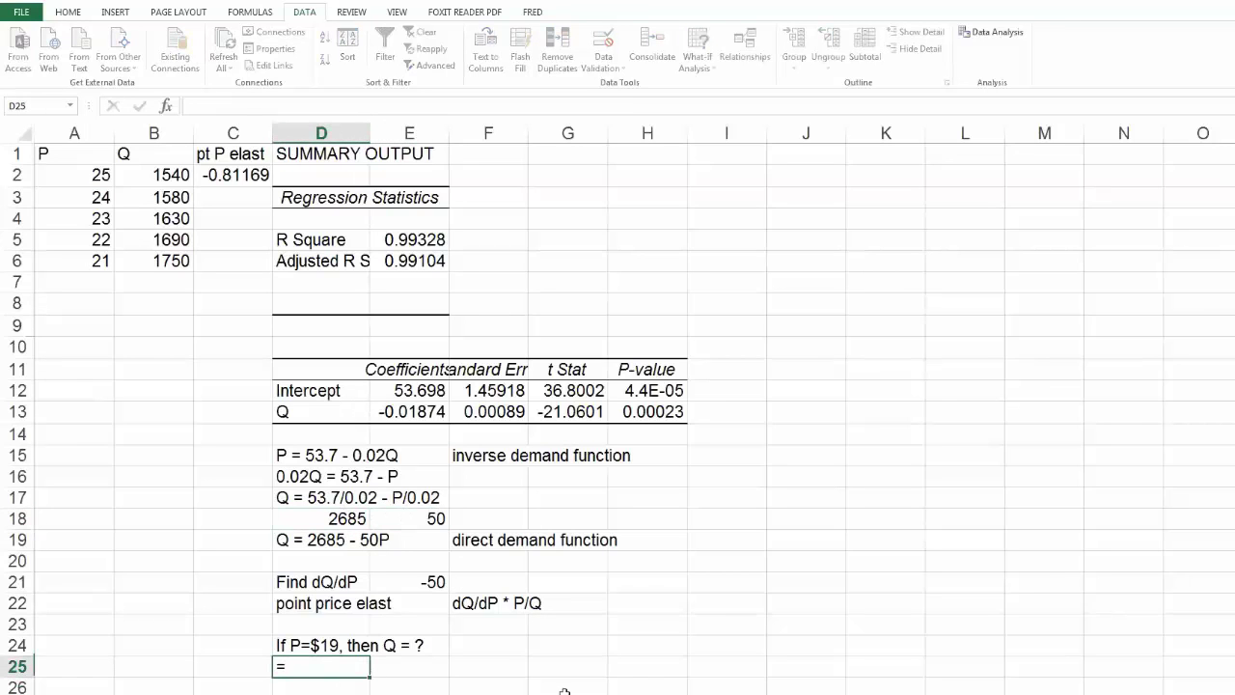
pyautogui.click(339, 522)
pyautogui.write('-')
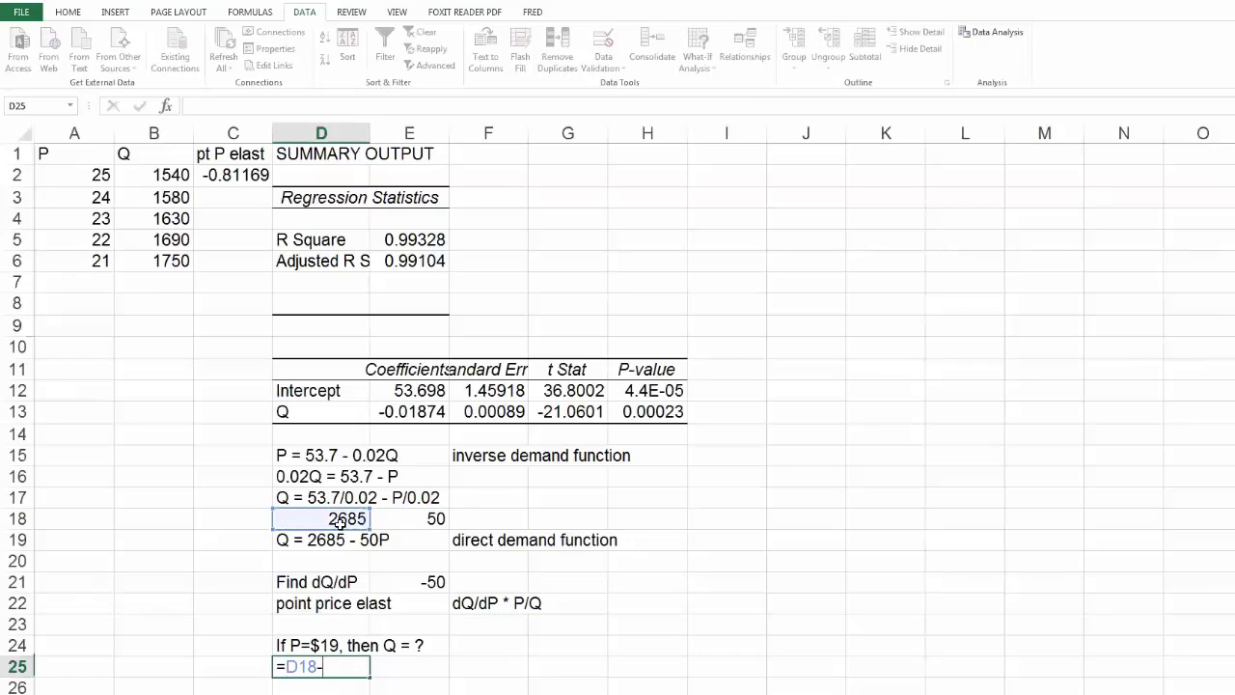
pyautogui.click(415, 521)
pyautogui.write('*')
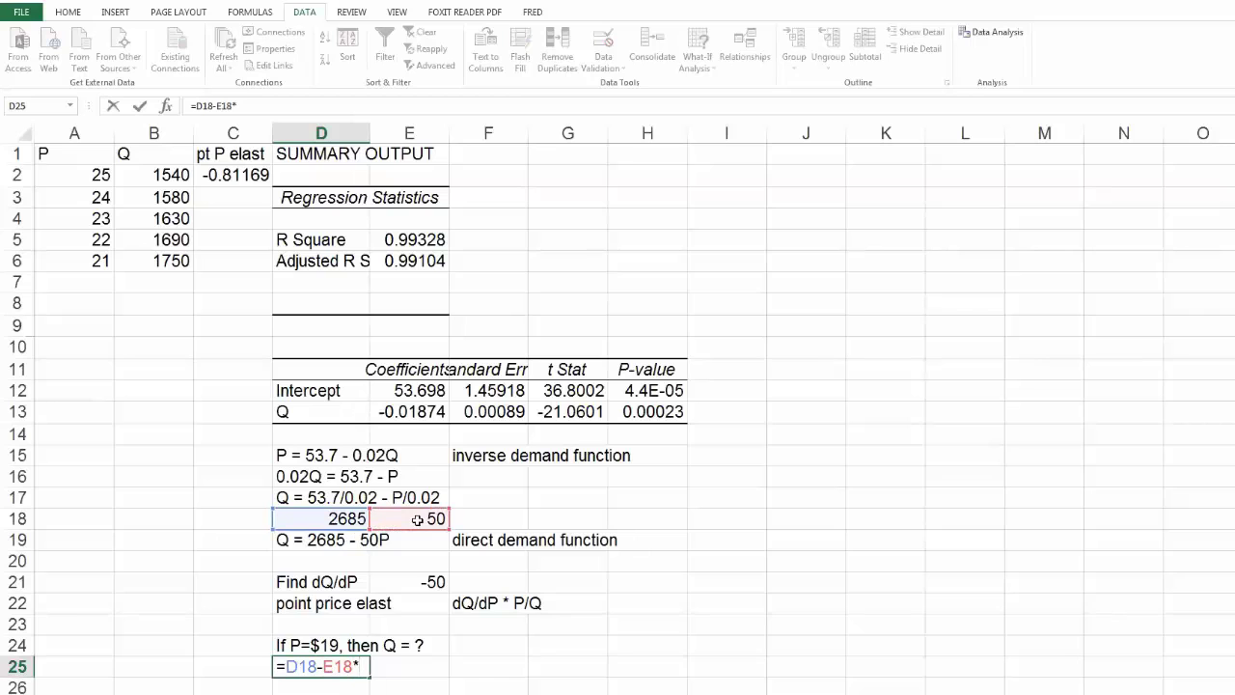
pyautogui.write('19')
pyautogui.press('Return')
pyautogui.press('Up')
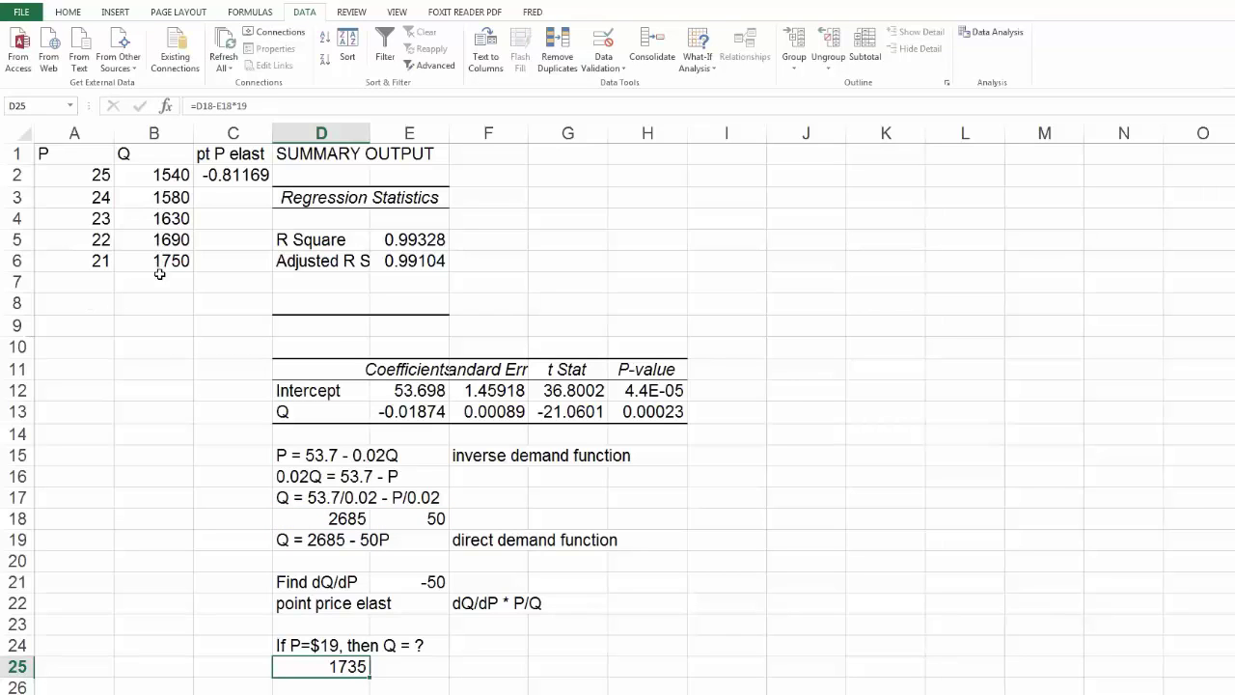
# Enter the price 19 in A8, below the existing price data.
pyautogui.click(90, 294)
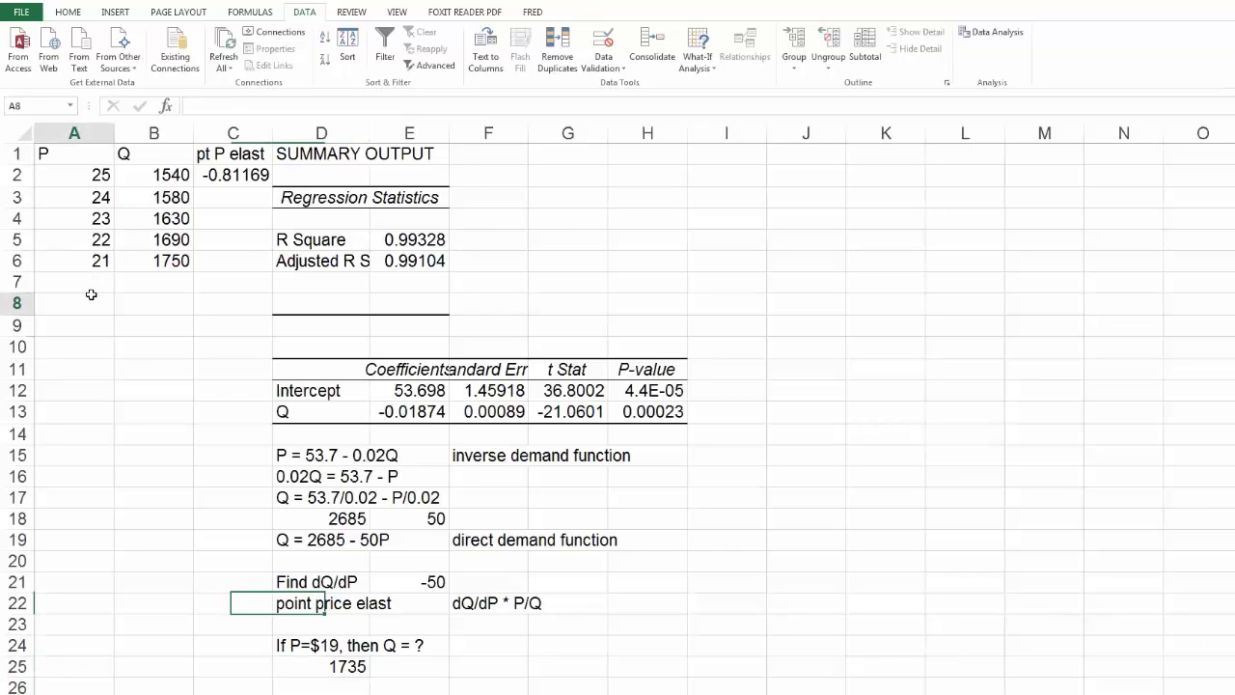
pyautogui.write('19')
pyautogui.press('Tab')
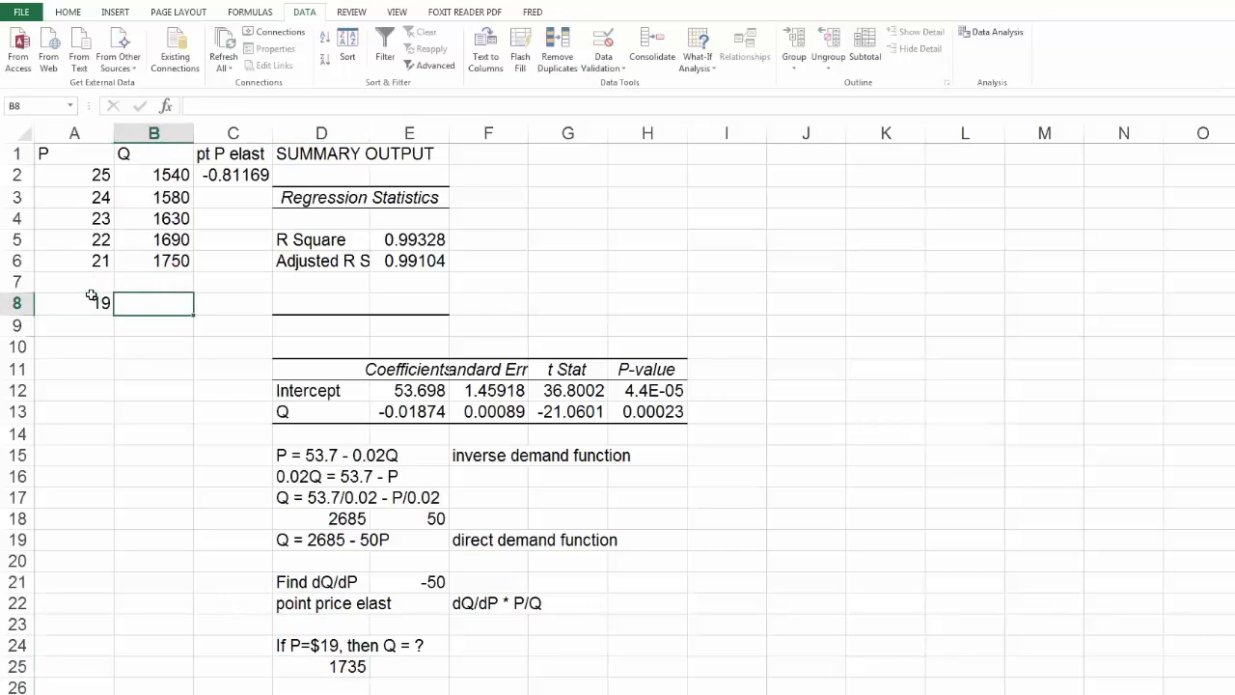
pyautogui.press('Up')
pyautogui.press('Up')
pyautogui.press('Down')
pyautogui.press('Down')
# Review the R Square of the regression output and clear the 19 from A8.
pyautogui.click(420, 240)
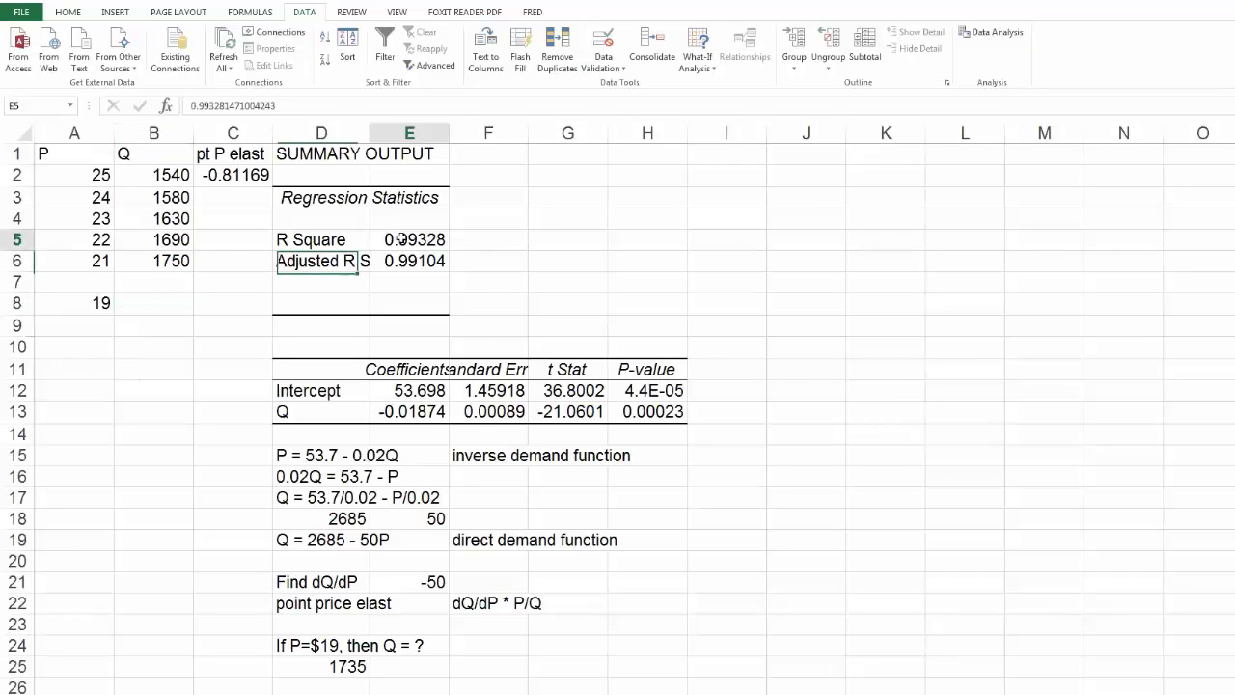
pyautogui.click(342, 240)
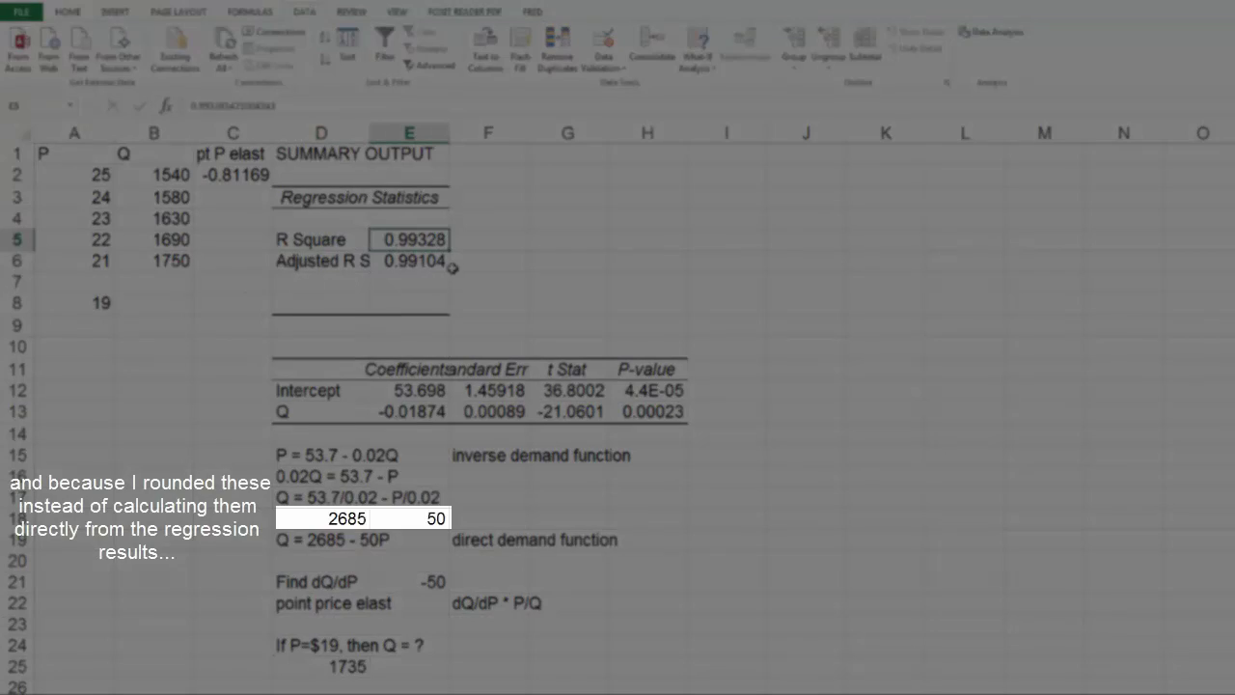
pyautogui.click(97, 304)
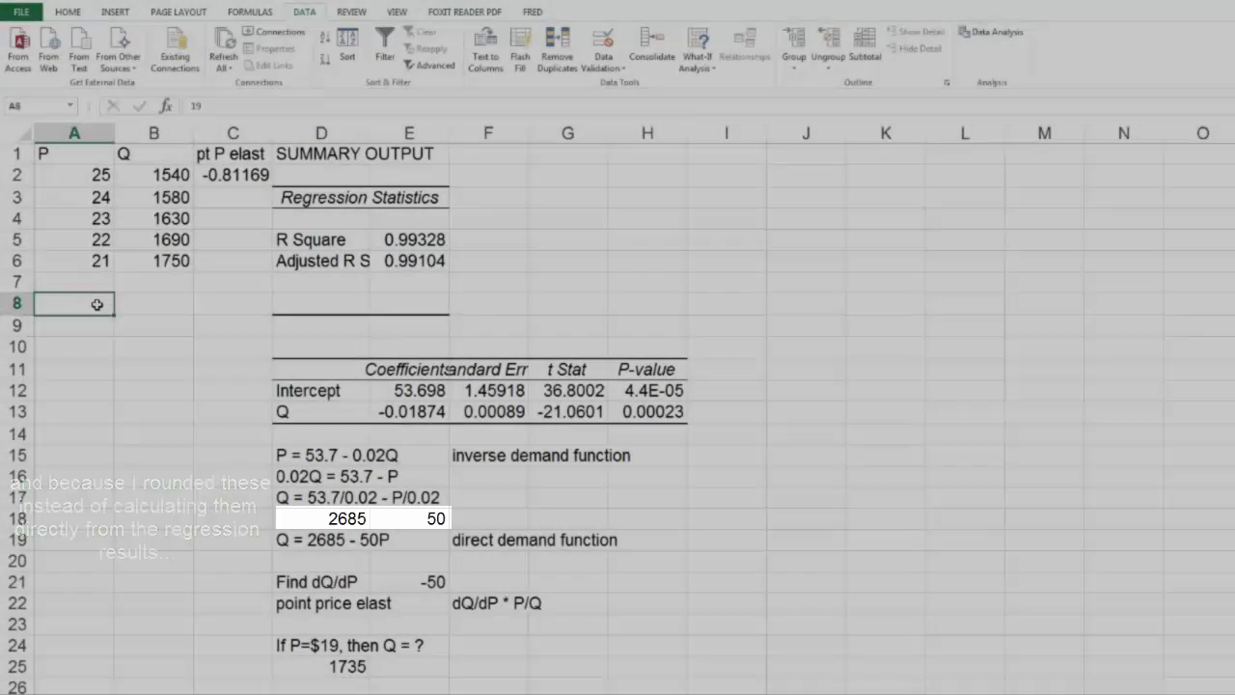